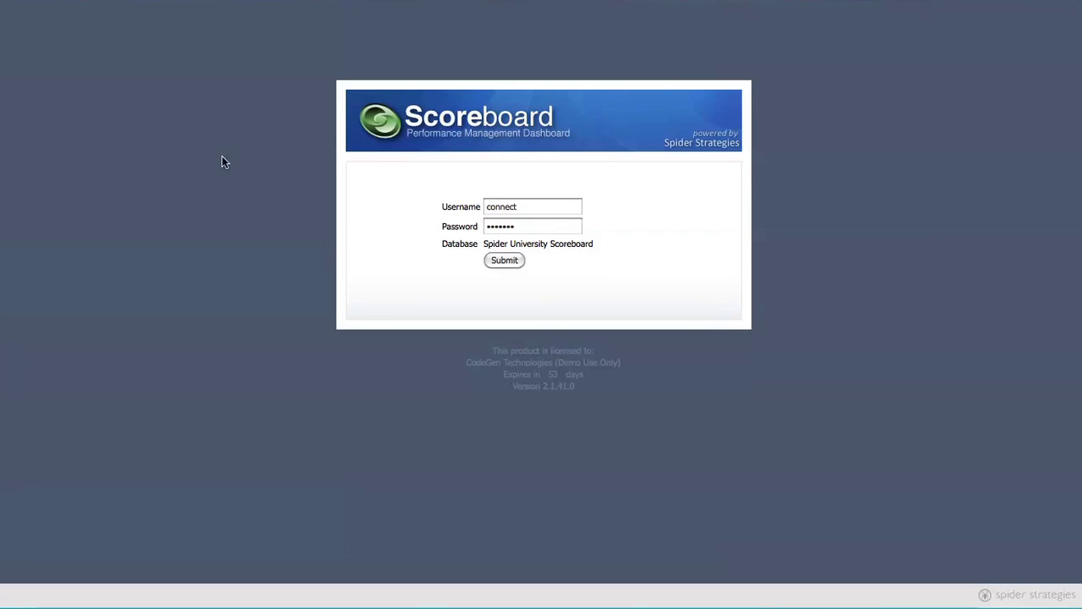
- Log in to the Spider University Scoreboard with the prefilled credentials and open the Corporate organization under Scorecards
click(512, 262)
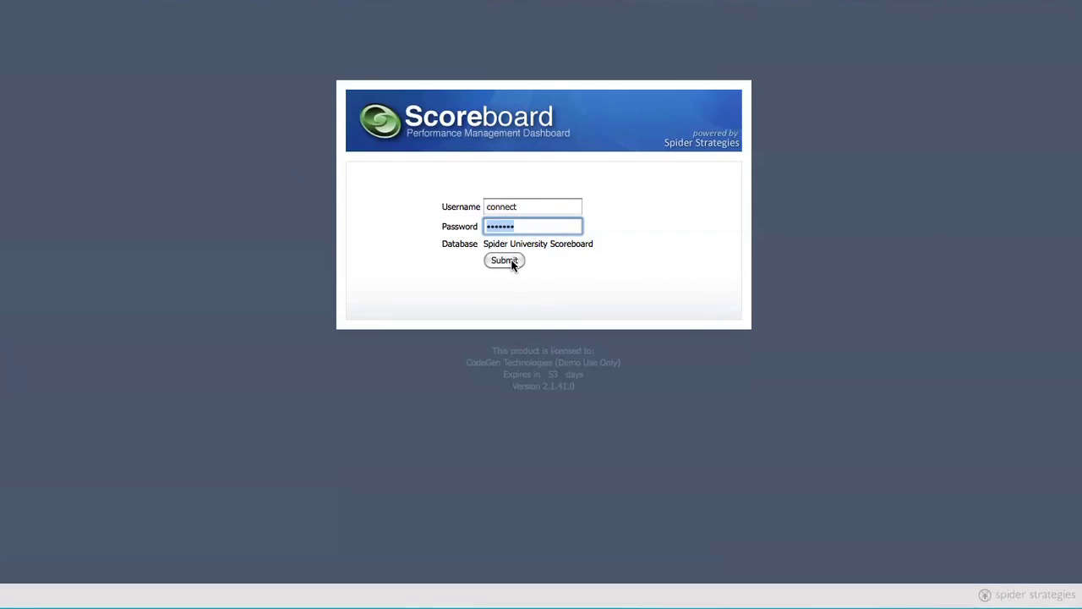
click(505, 260)
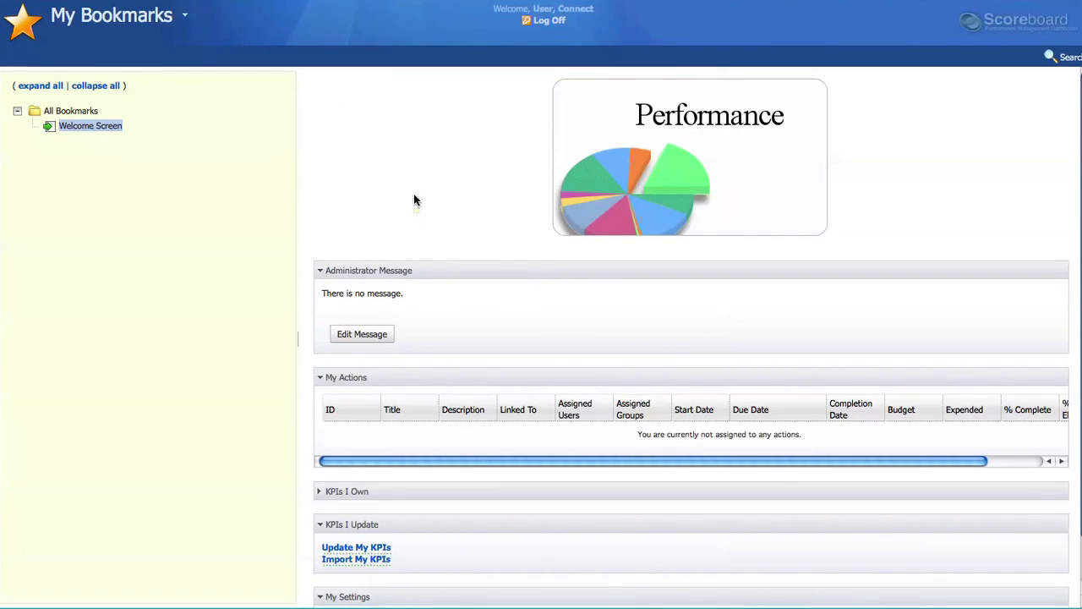
click(188, 17)
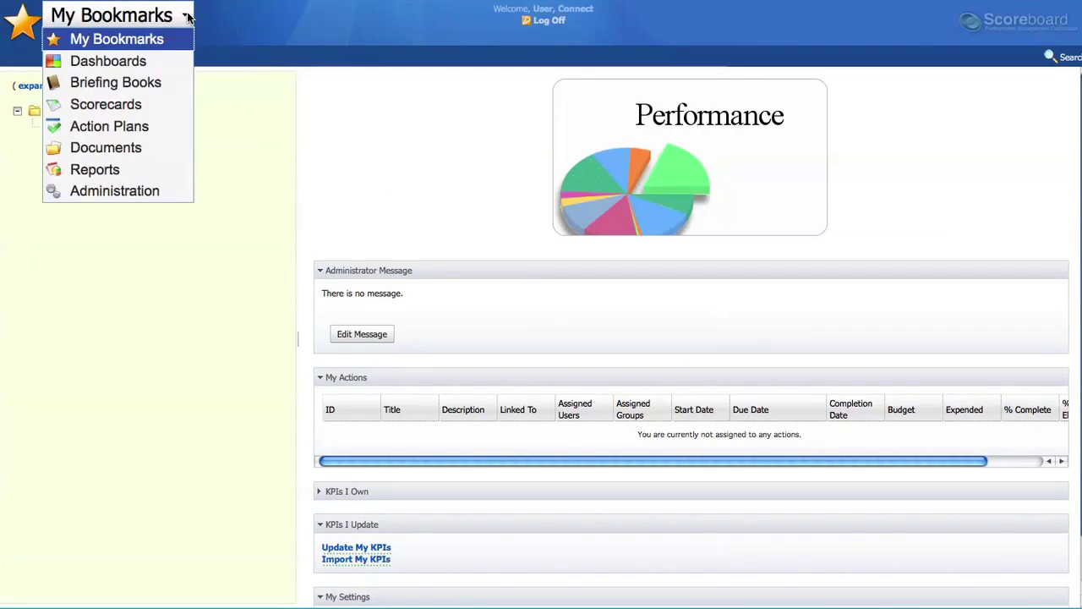
click(122, 105)
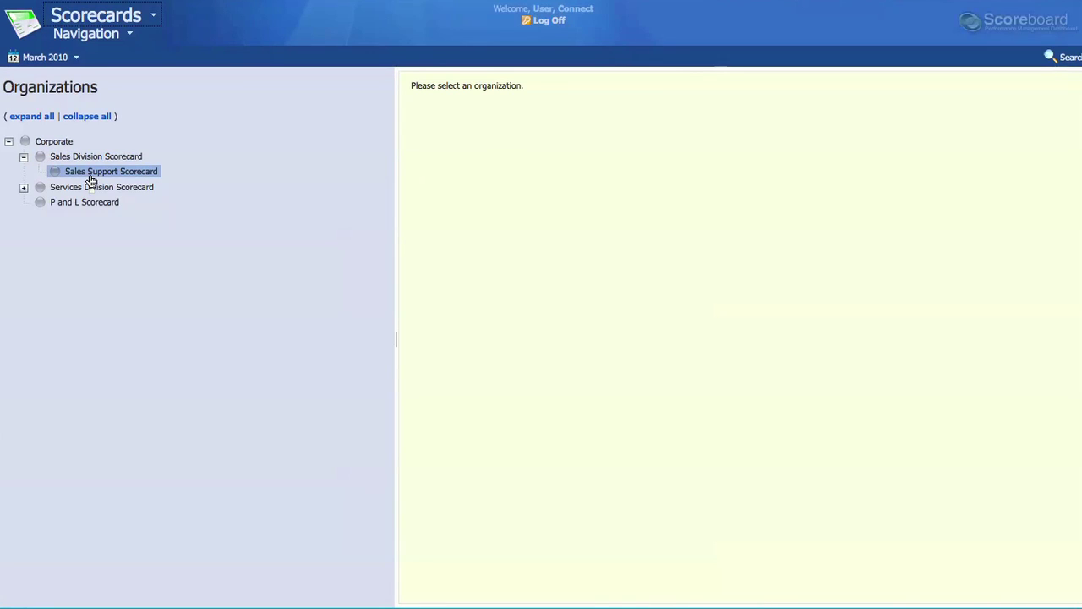
click(24, 187)
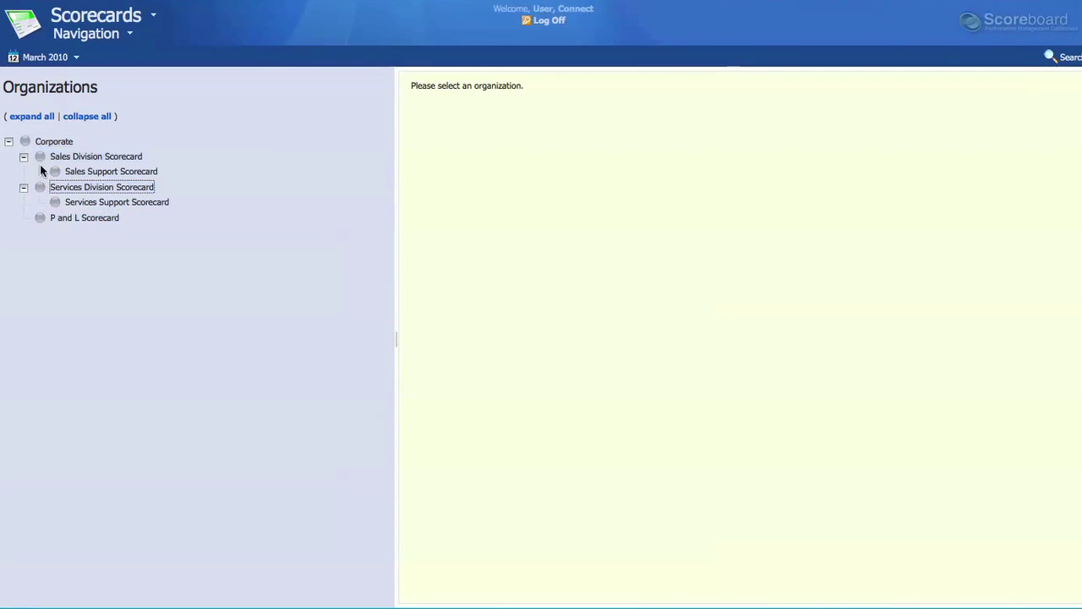
click(60, 145)
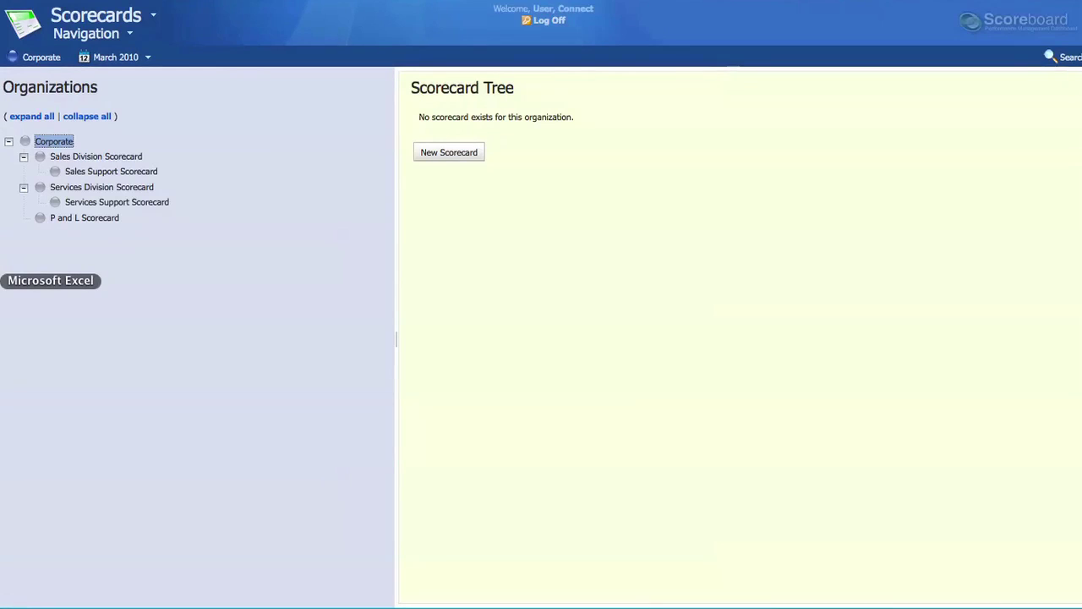
- Switch to Microsoft Excel and bring up the workbook Technology_PandL_Scorecard_Import.xlsx
click(2, 280)
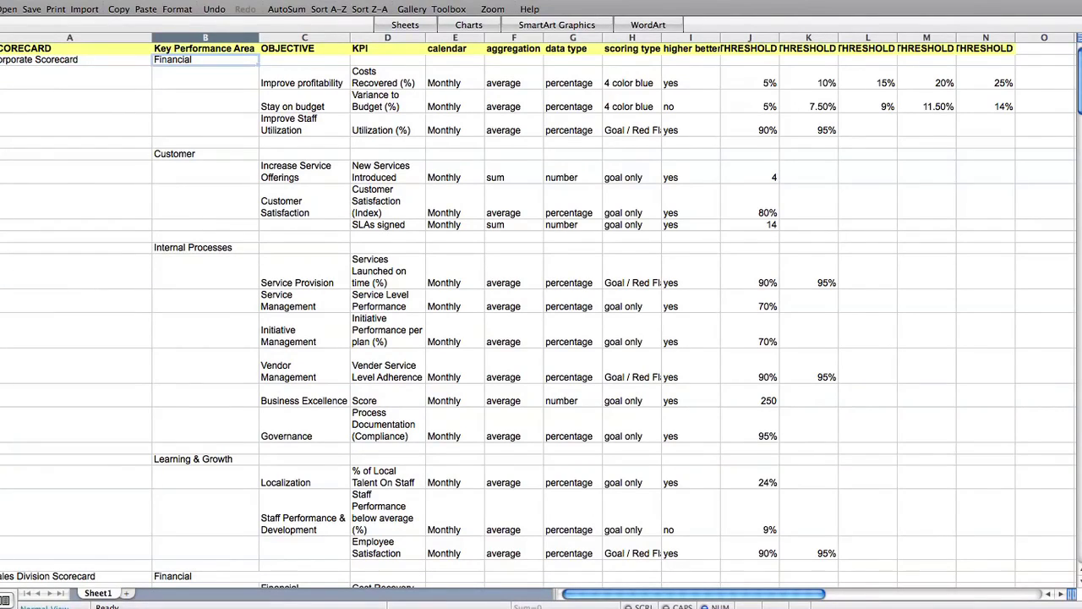
click(352, 0)
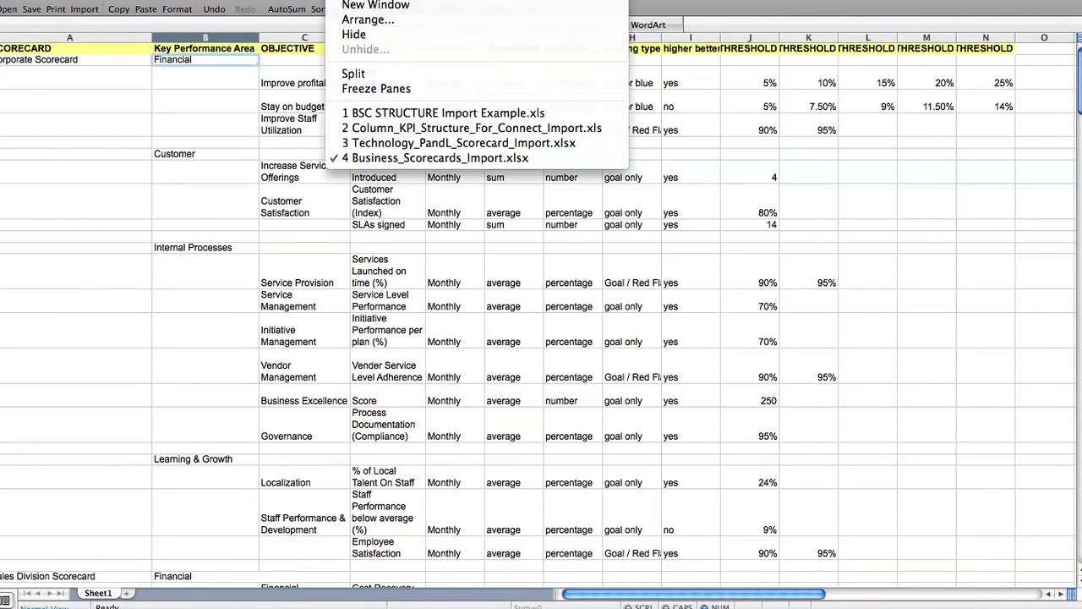
click(399, 143)
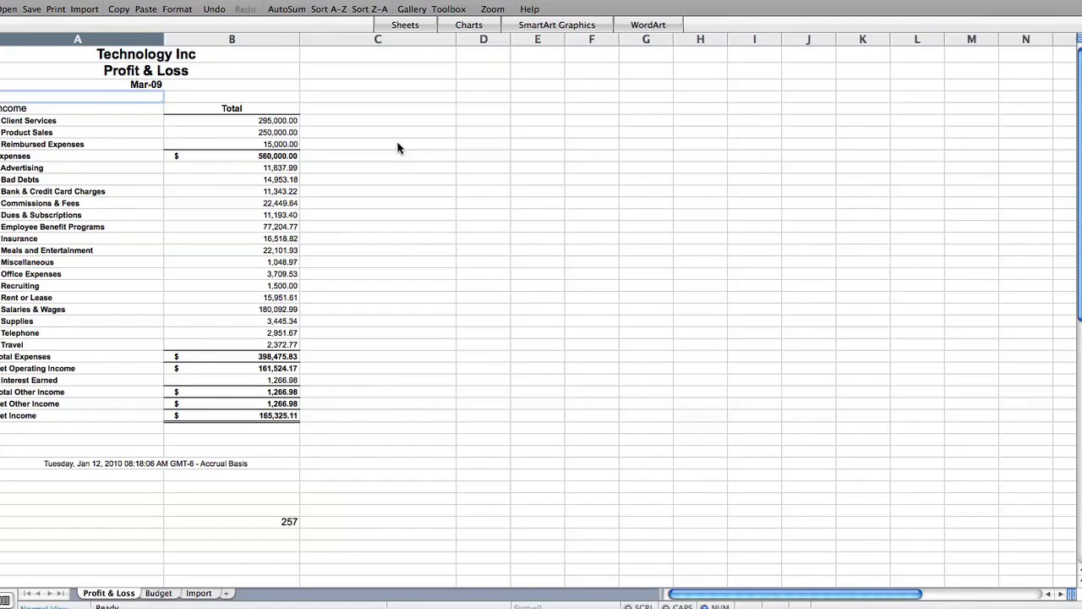
- Examine the Profit & Loss sheet's monthly totals and its Income, Expenses, Total Expenses, Interest Earned and Net Income rows
click(337, 118)
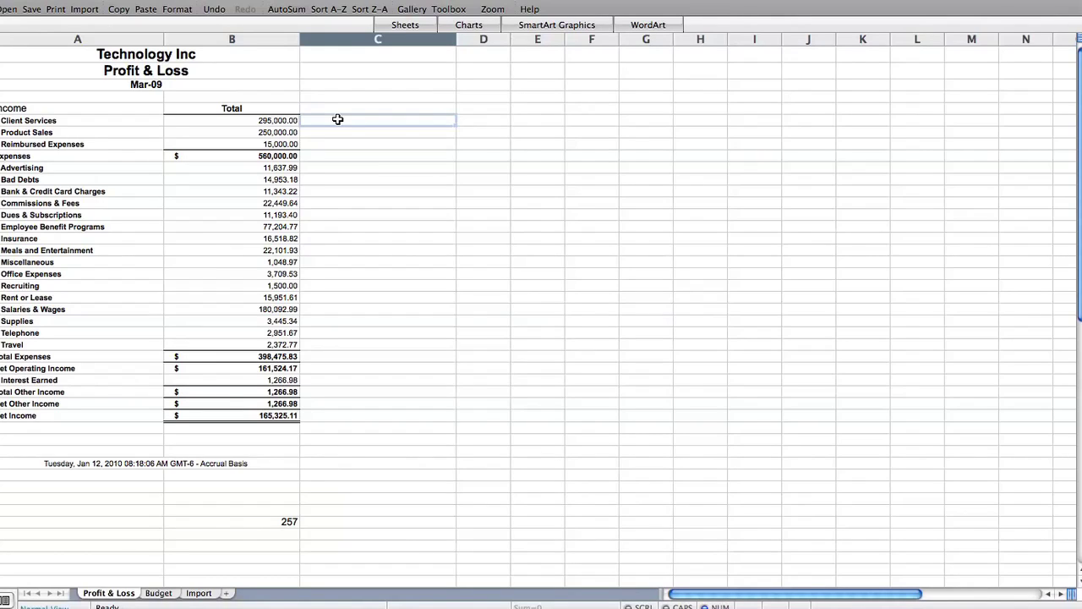
click(282, 121)
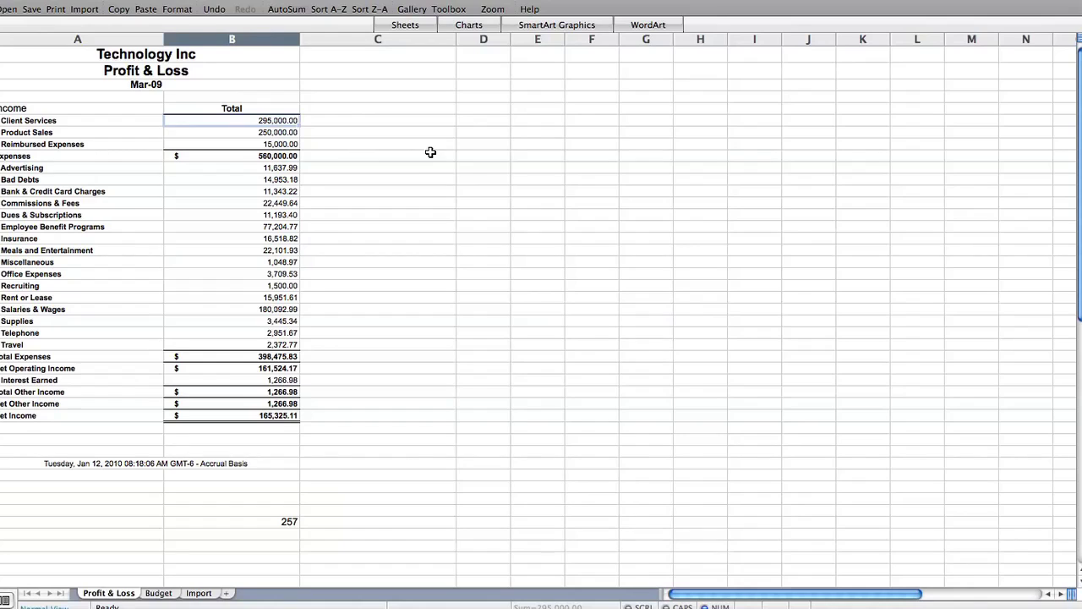
click(14, 109)
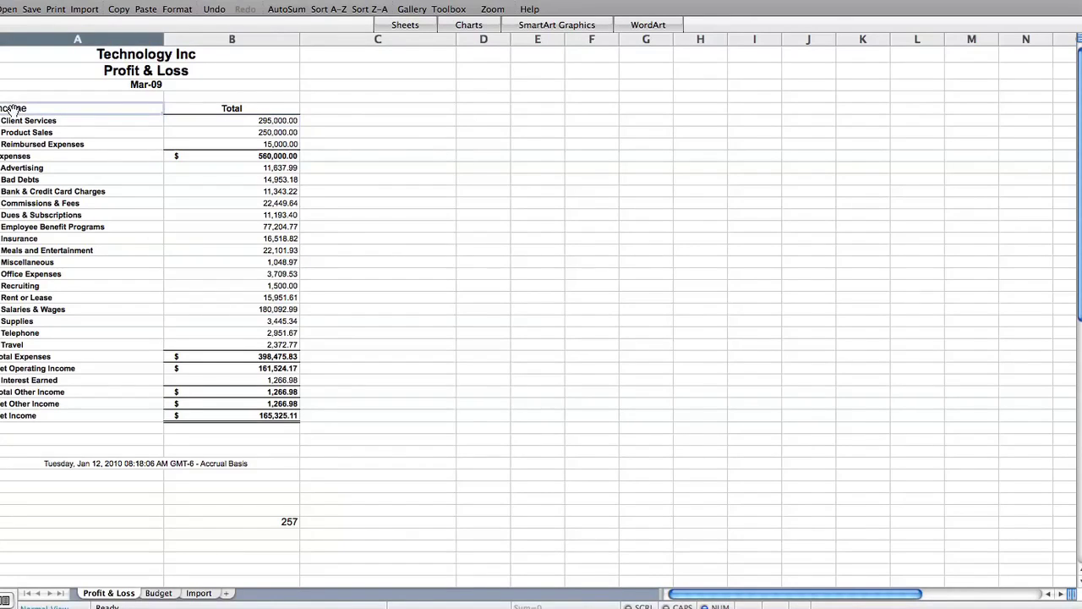
click(15, 157)
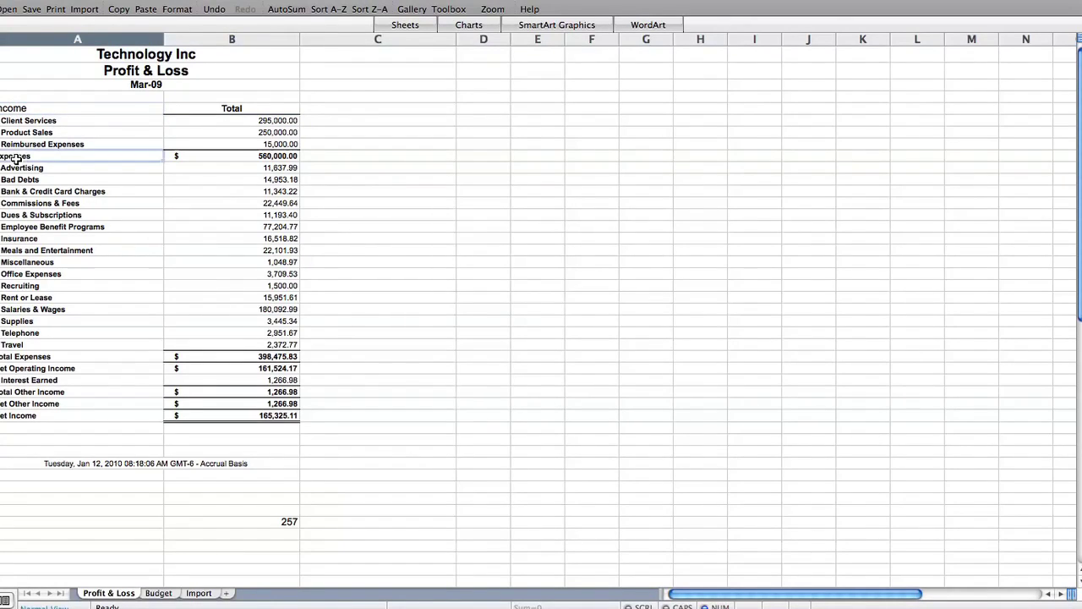
click(6, 356)
click(38, 379)
click(23, 416)
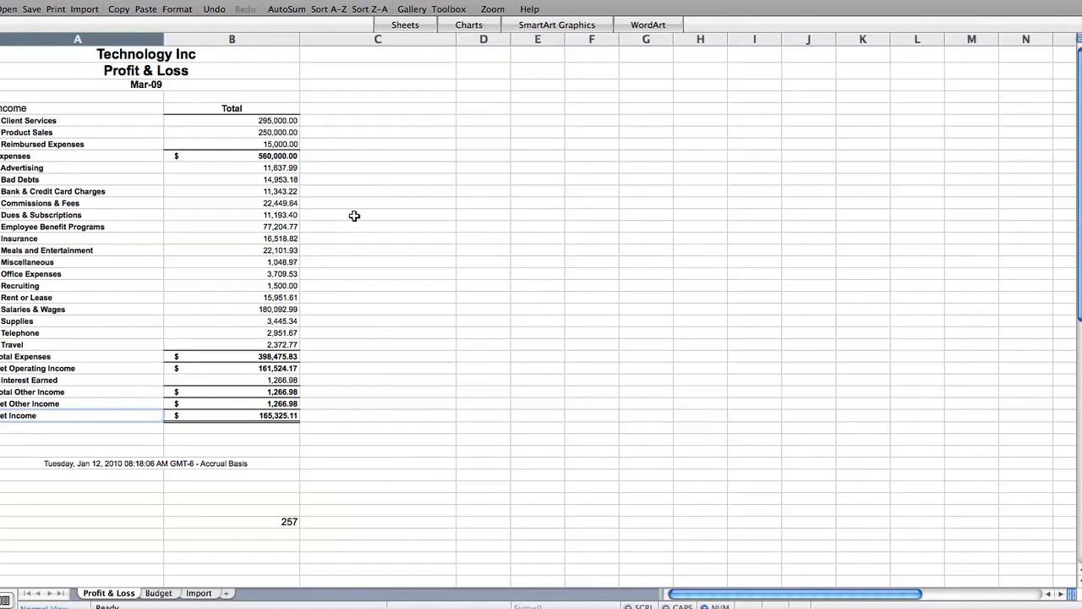
- Examine the Budget sheet's layout, including the company heading, the Income category and the budget column
click(160, 594)
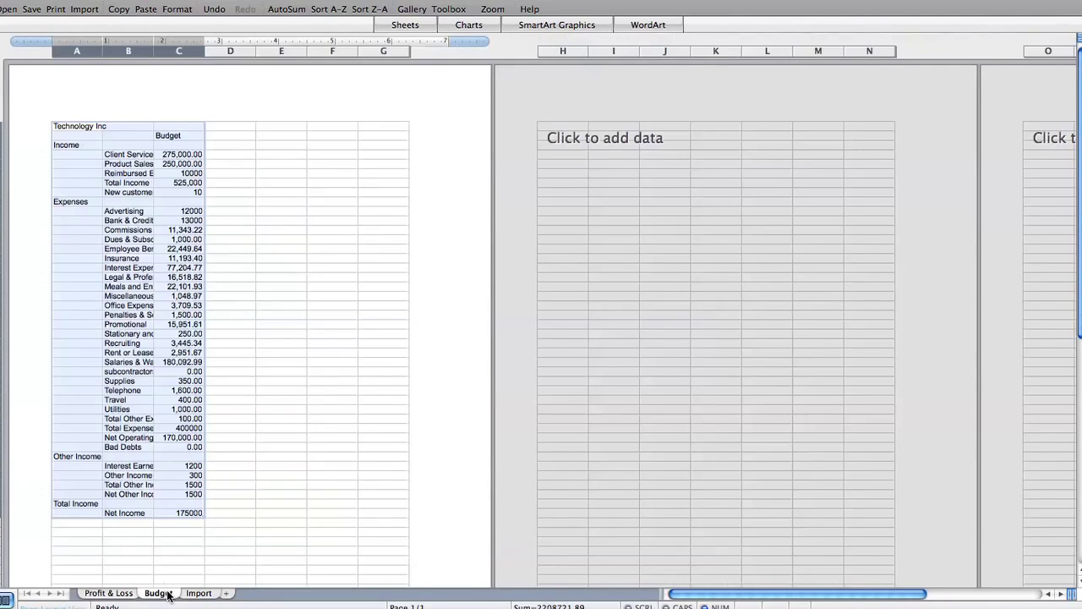
click(230, 134)
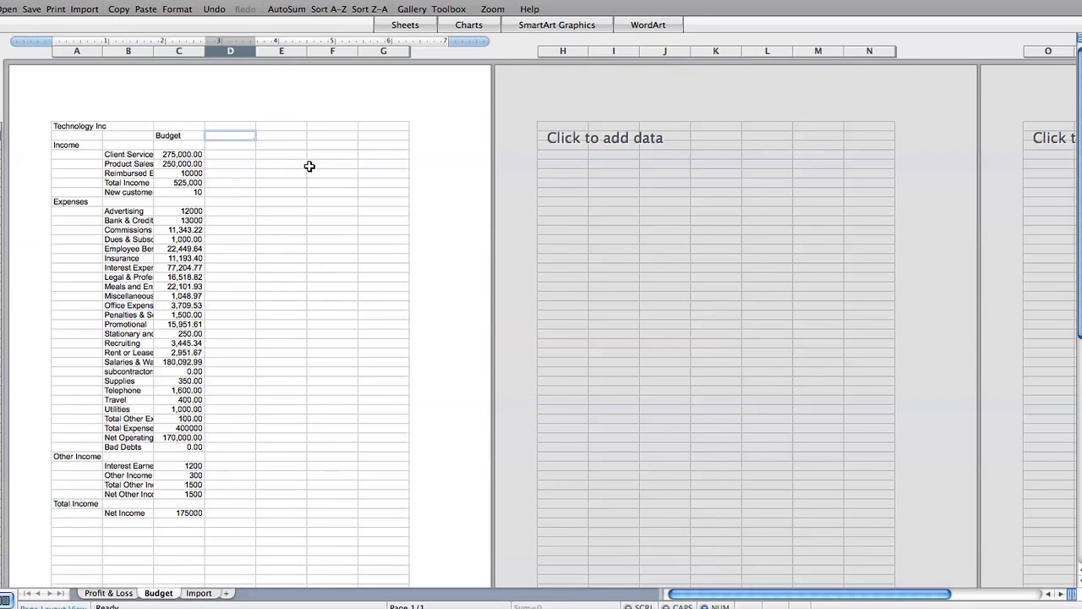
click(76, 127)
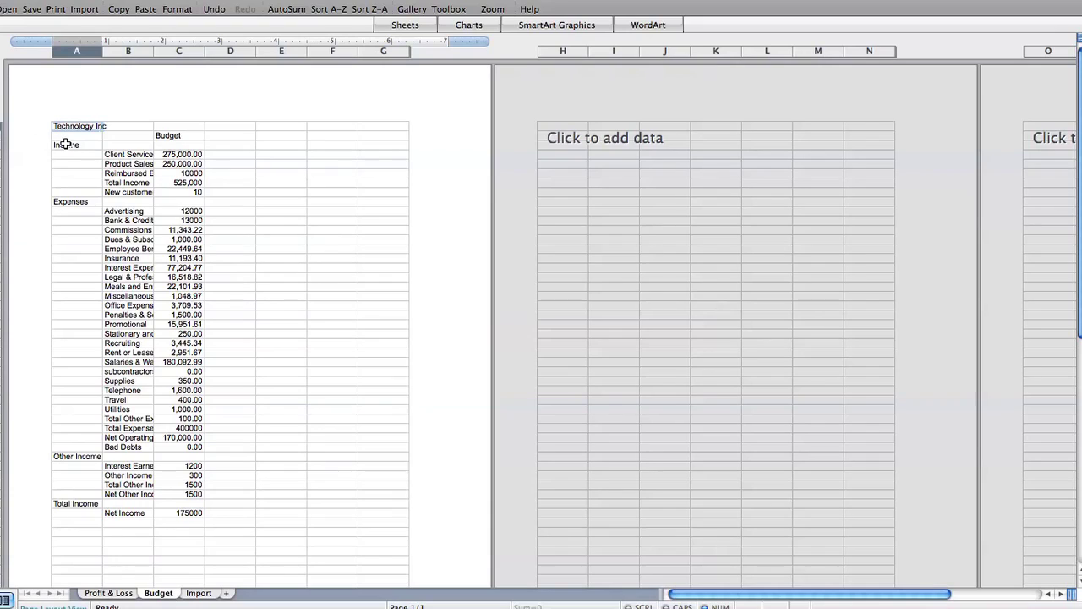
click(66, 145)
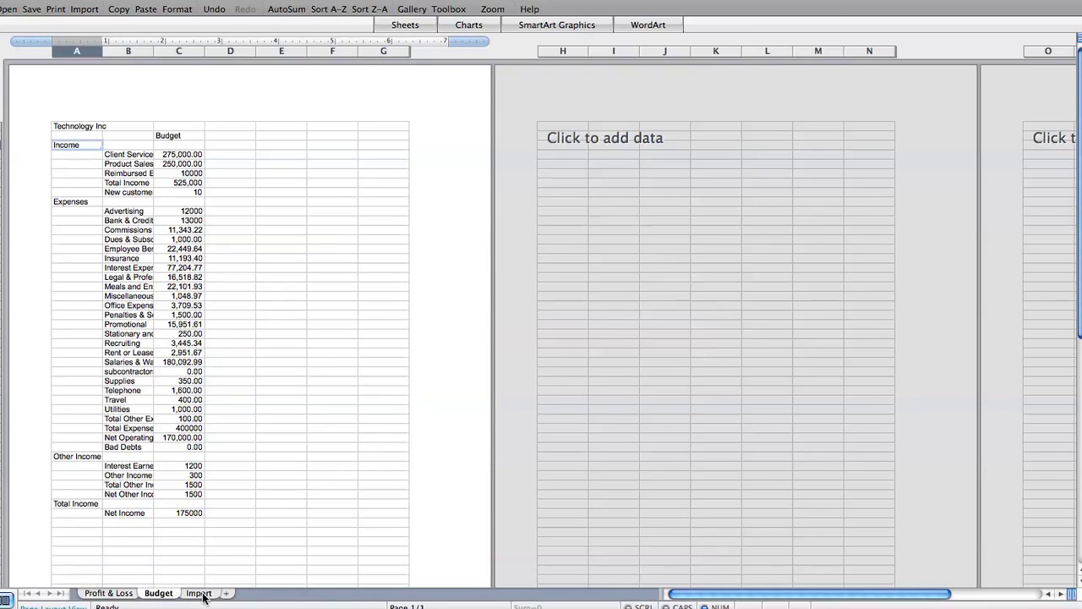
- On the Import sheet, widen the Organization column and replace the organization name below its header with "P and L Scorecard"
click(203, 593)
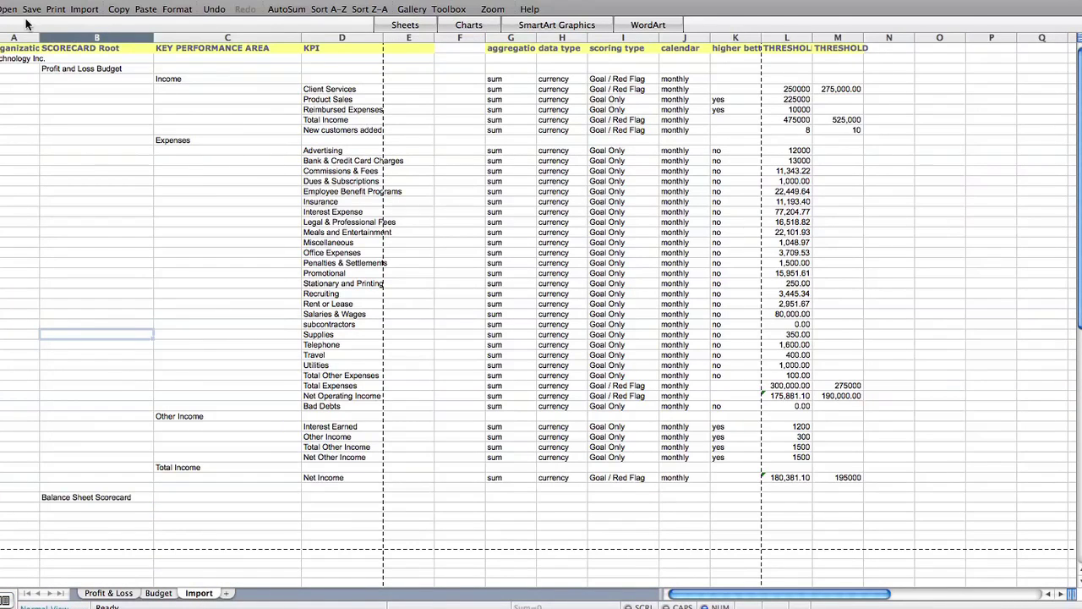
drag(40, 35, 50, 34)
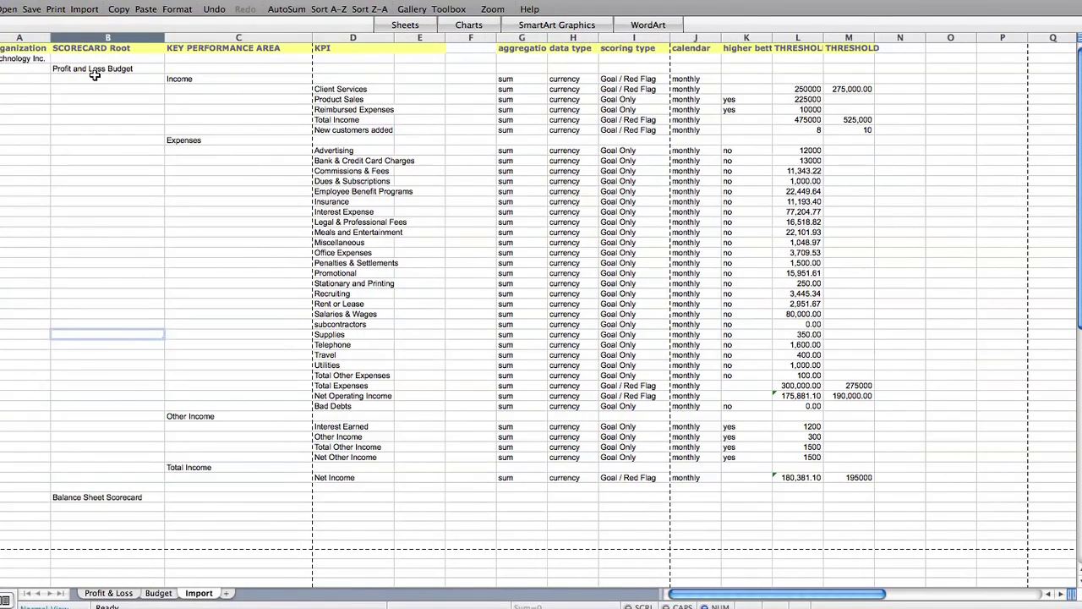
click(8, 60)
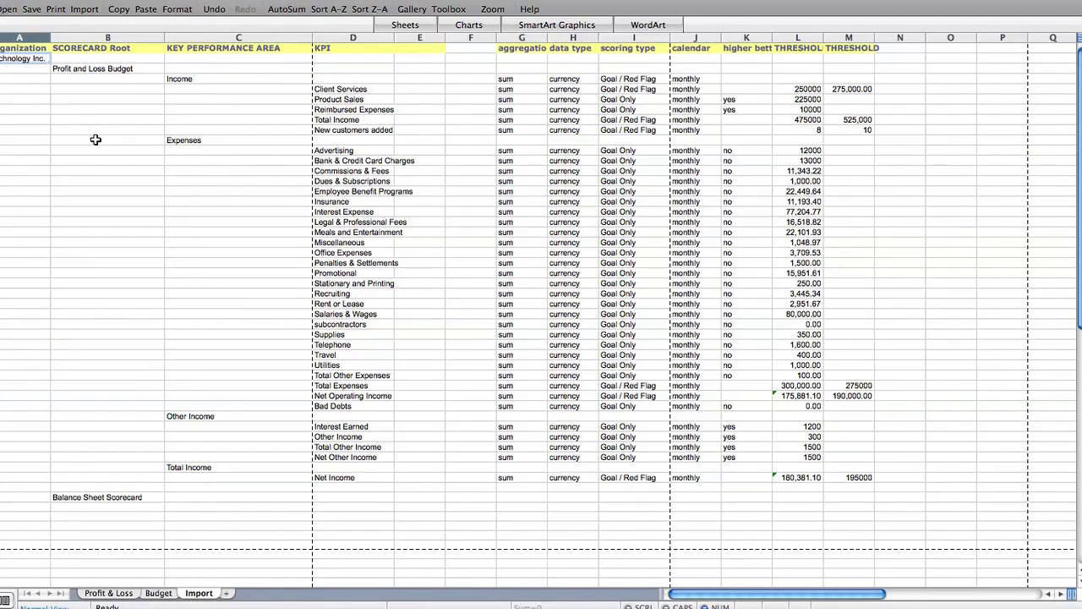
text(P and L Scorecard)
key(Return)
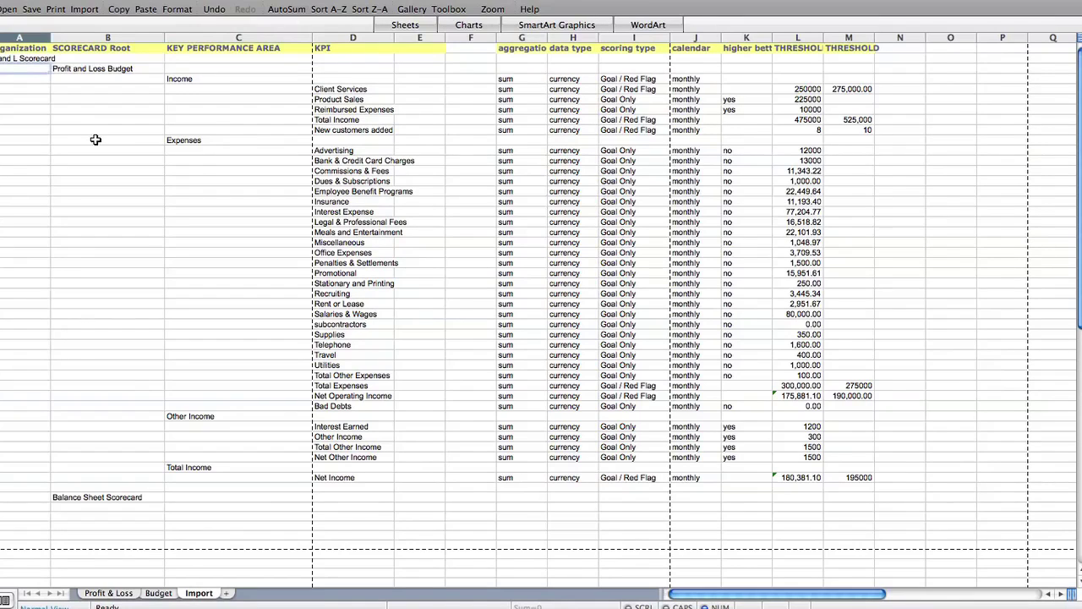
- Examine the Import sheet's scorecard root, key performance area, KPI, aggregation and data type entries
click(91, 70)
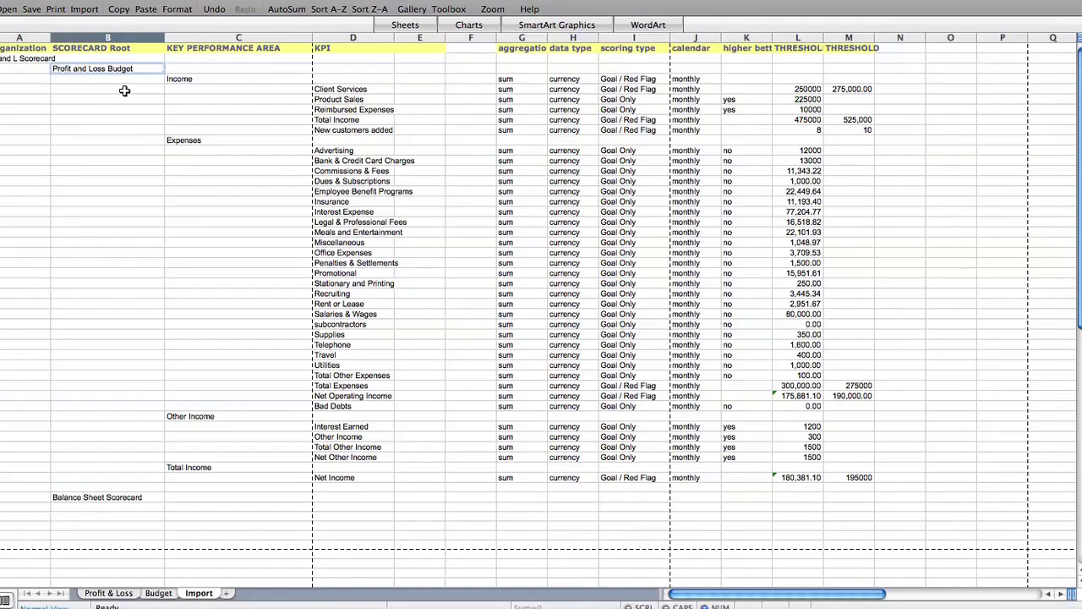
click(184, 77)
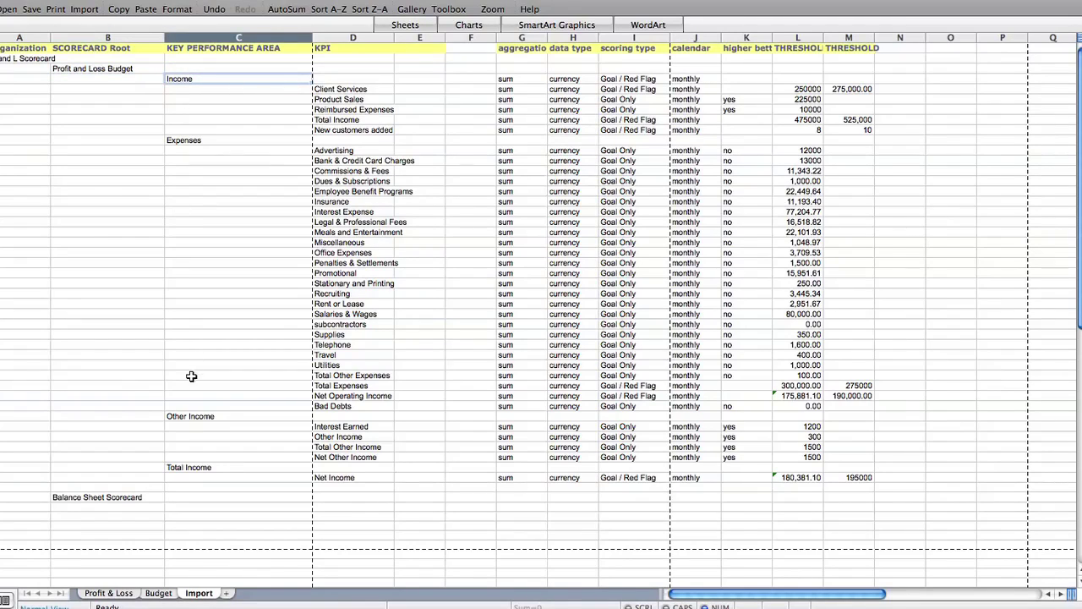
click(343, 90)
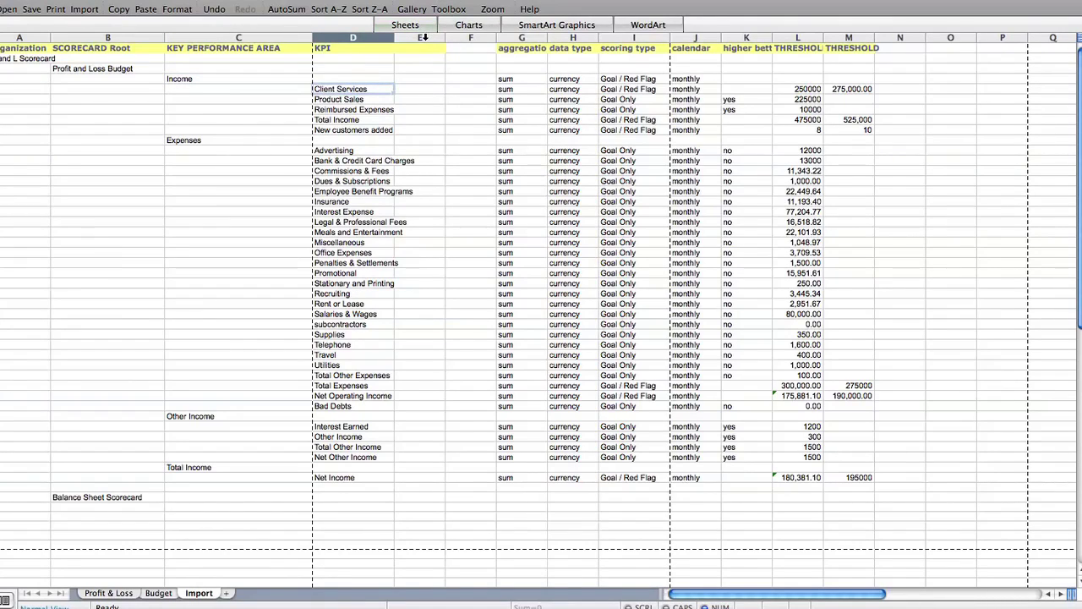
click(516, 78)
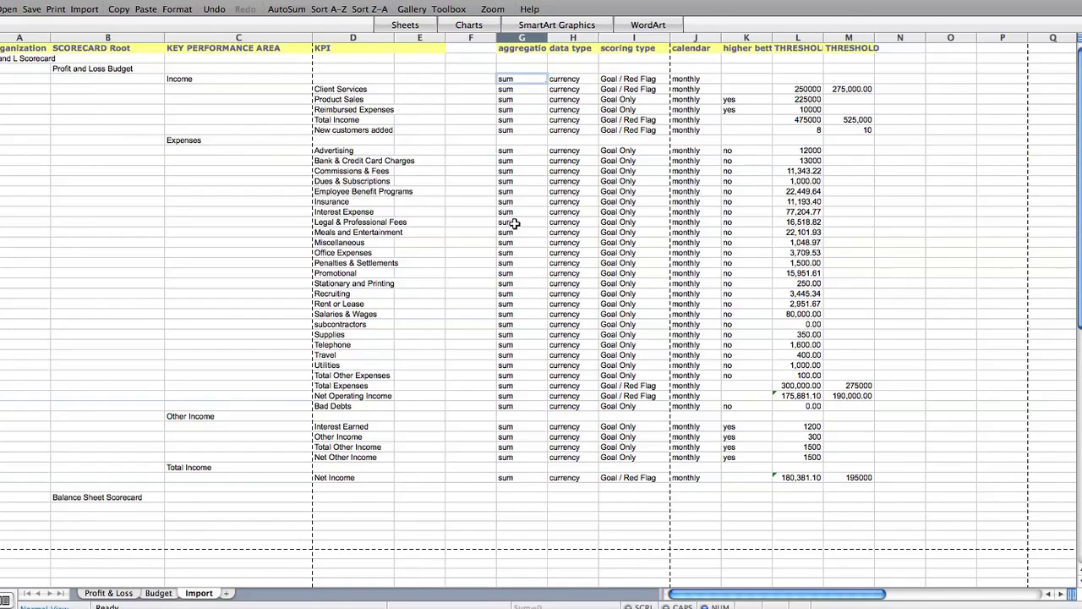
click(564, 79)
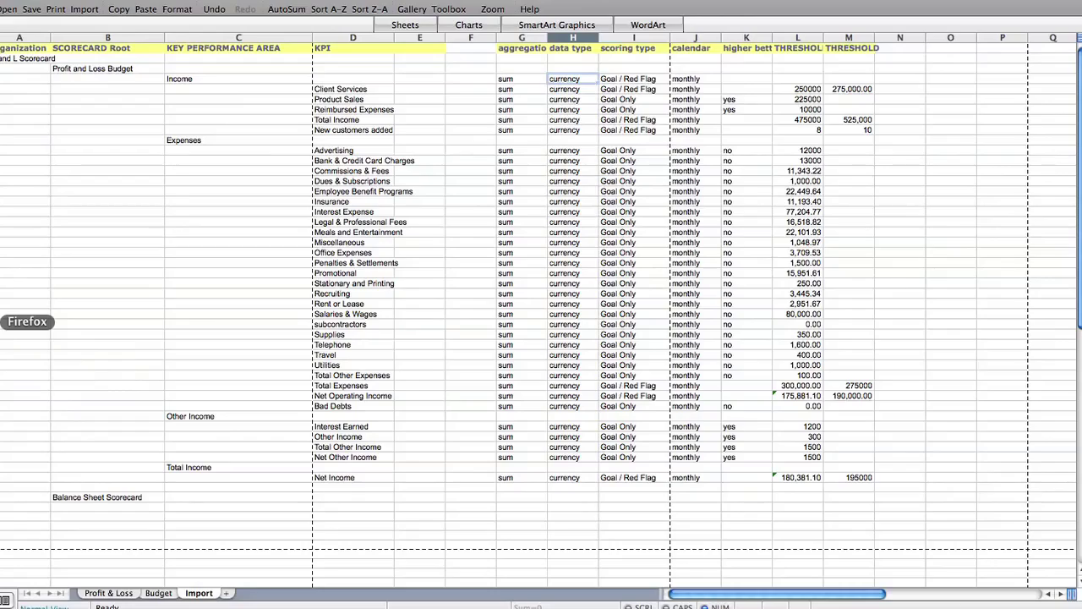
- Switch to Scoreboard in Firefox and create a new scorecard named "example" for the Corporate organization
click(5, 321)
click(447, 152)
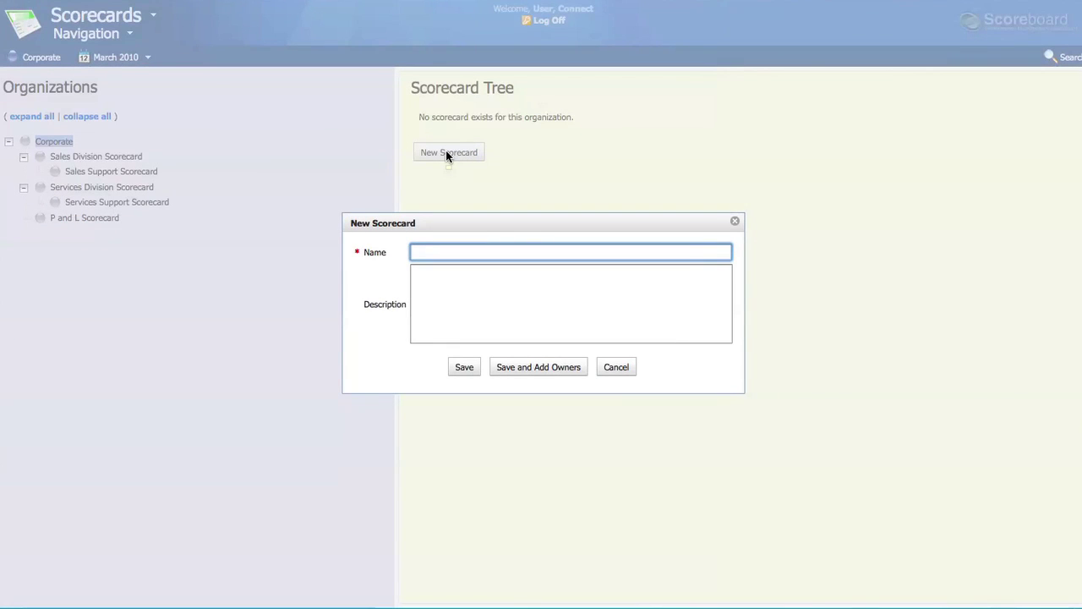
text(example)
click(468, 368)
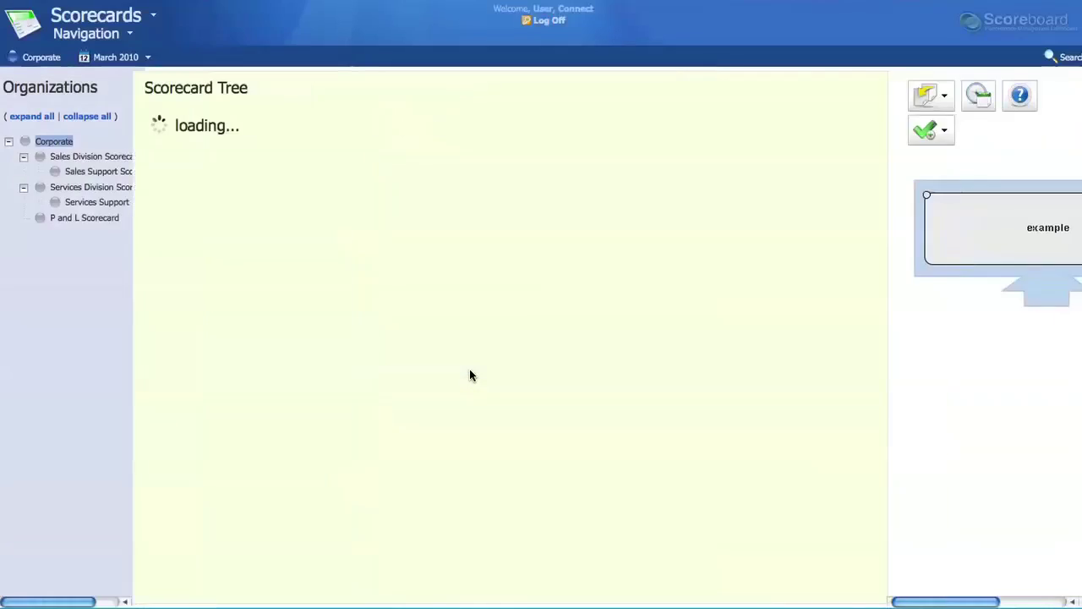
- Start a new Monthly KPI named "kpi" under the example scorecard, review the available scoring types, and cancel without creating it
right_click(62, 148)
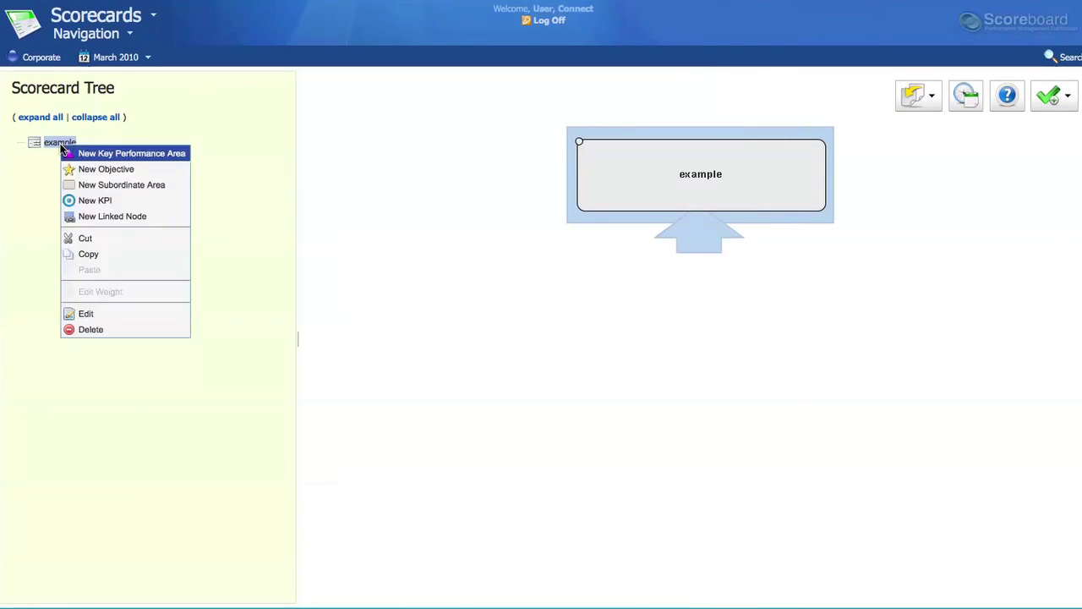
click(97, 200)
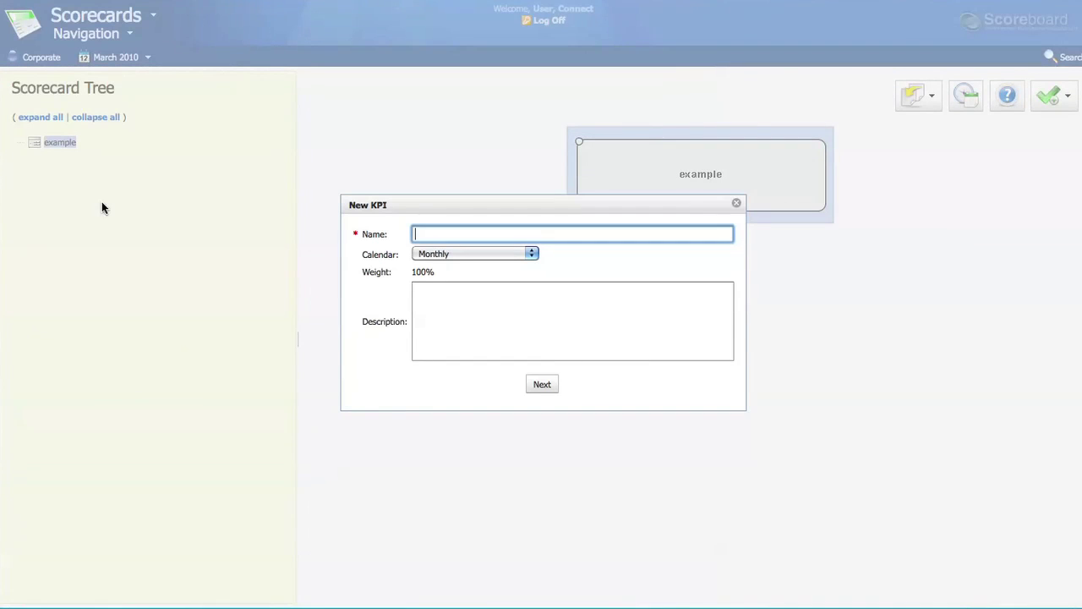
text(kpi)
click(540, 385)
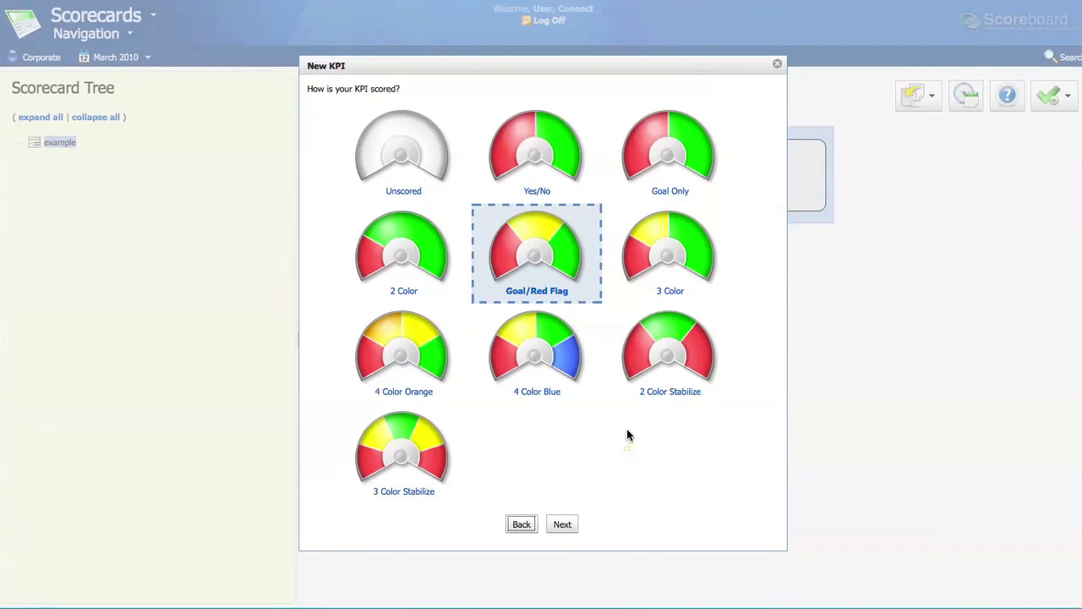
click(779, 66)
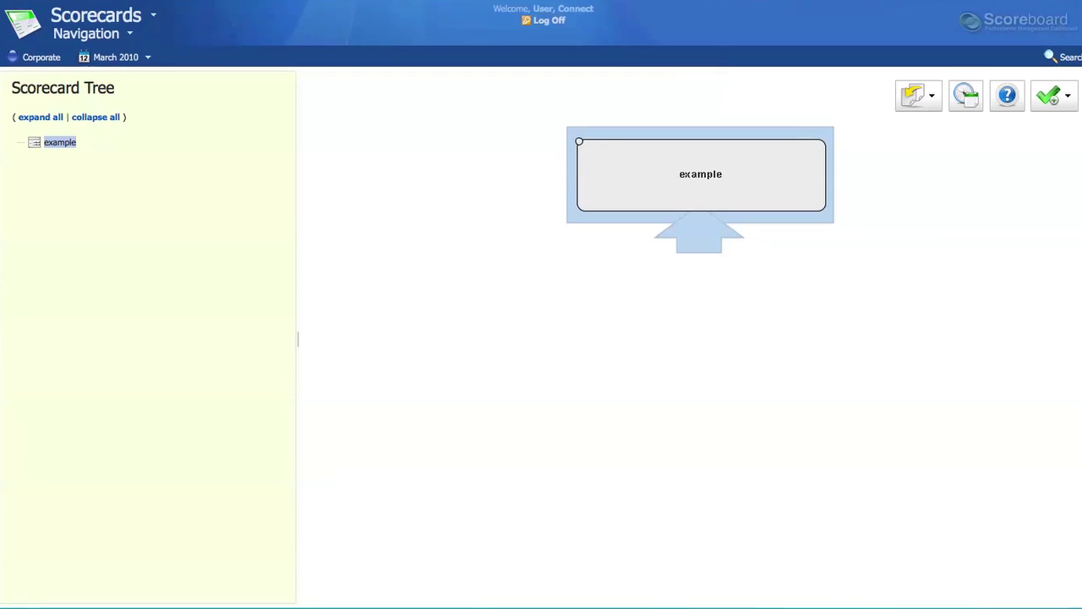
- Delete the example scorecard from the Corporate organization's scorecard tree and confirm the deletion
right_click(59, 149)
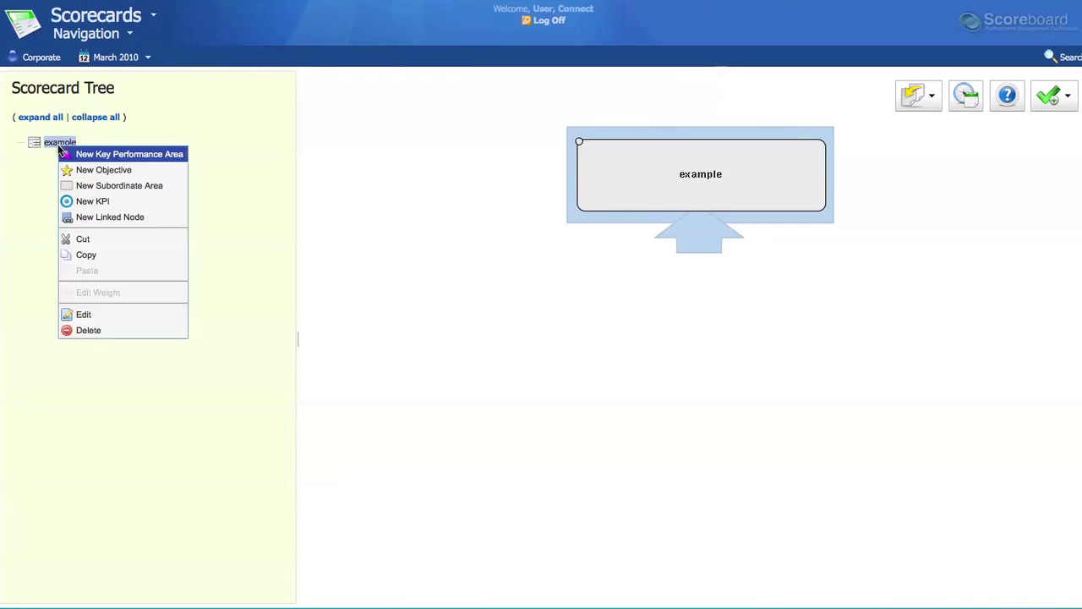
click(89, 332)
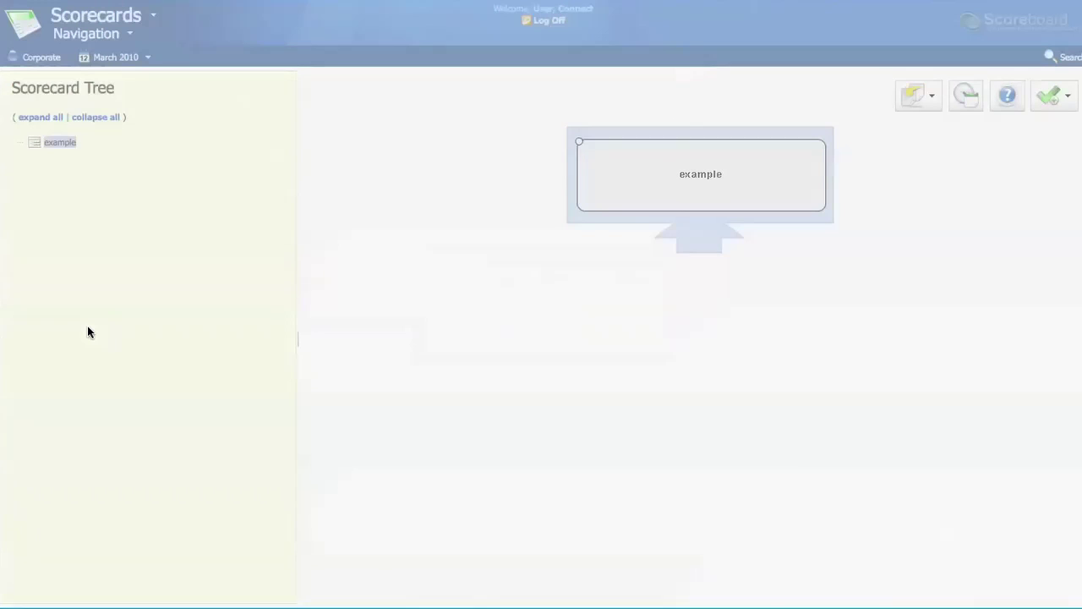
click(522, 327)
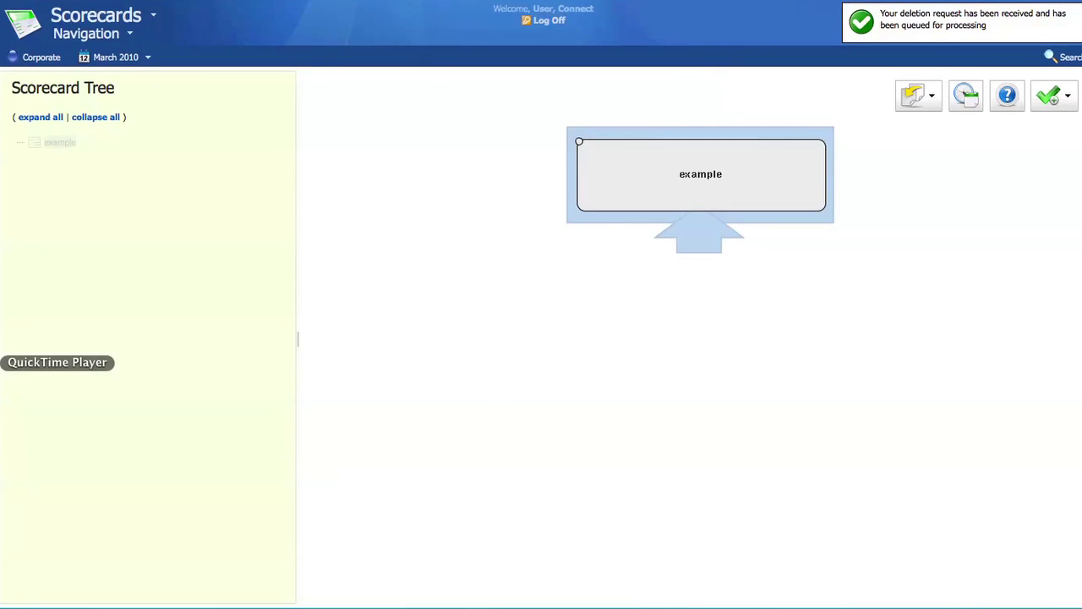
- Switch to the Excel workbook and examine the Import sheet's aggregation, data type, scoring type and calendar columns
click(9, 279)
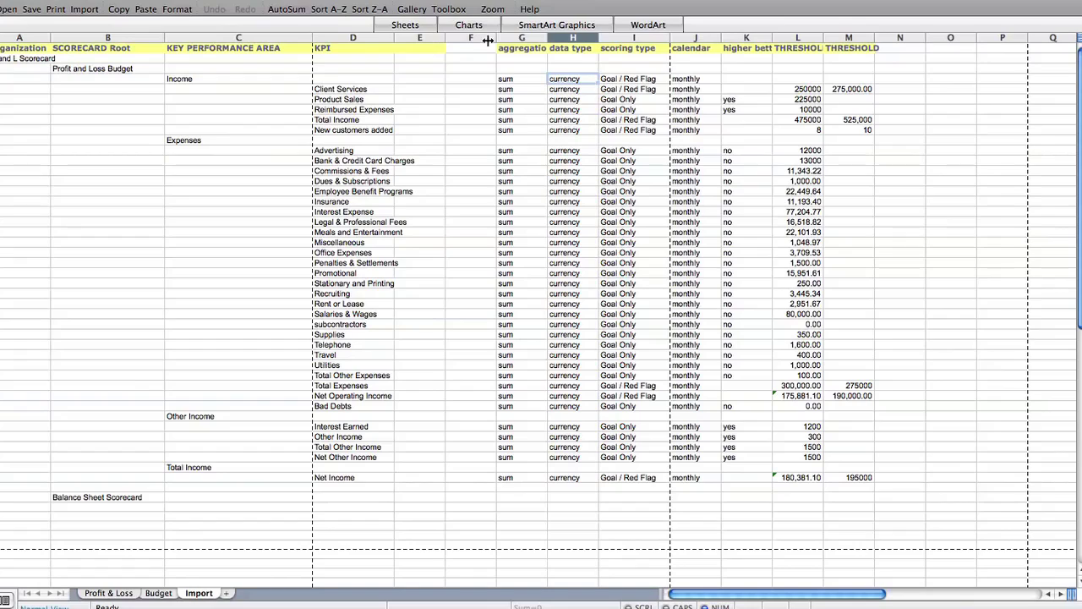
click(525, 47)
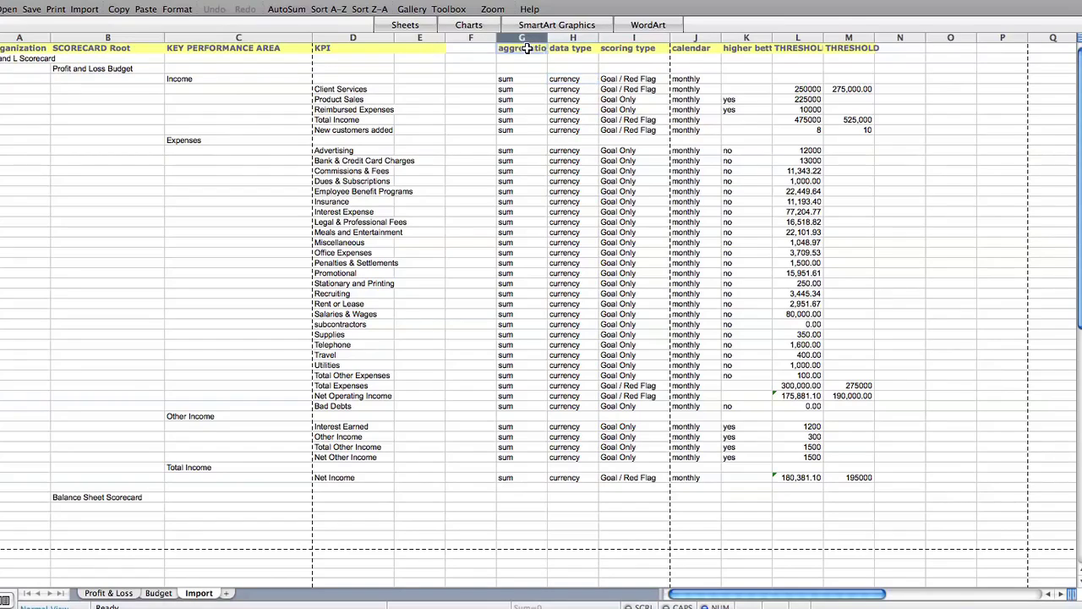
click(576, 48)
click(636, 48)
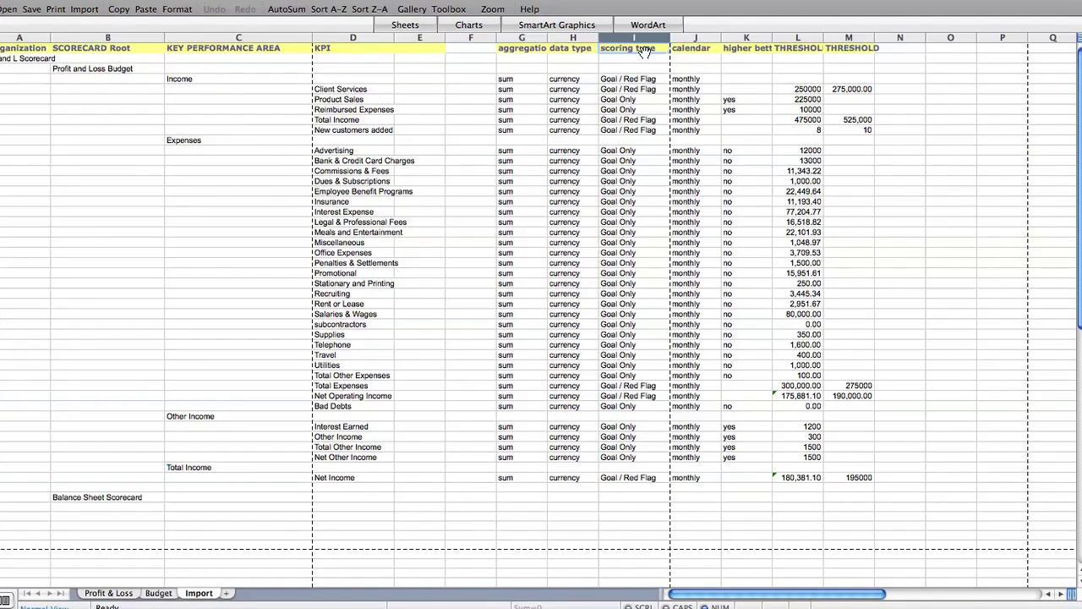
click(692, 80)
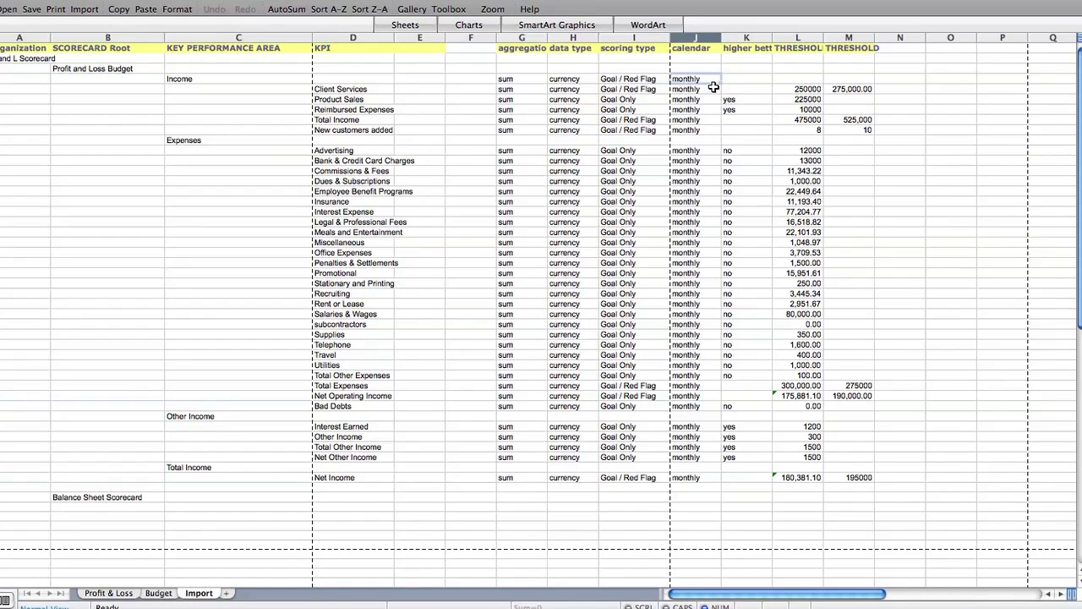
- Widen the higher better column to fit its header, and examine its entries and the two Client Services thresholds
double_click(772, 39)
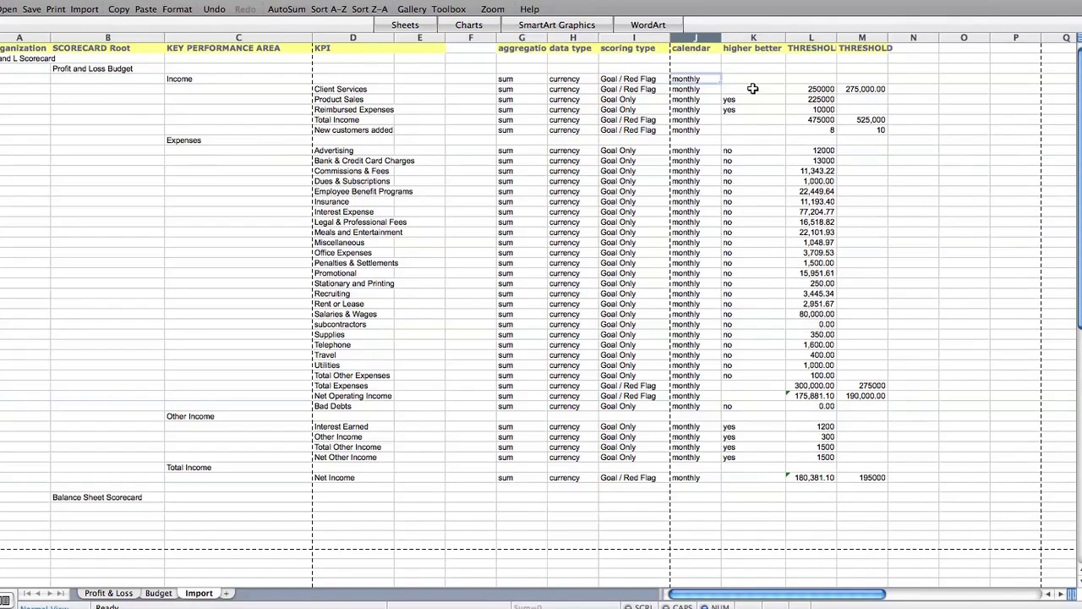
click(731, 101)
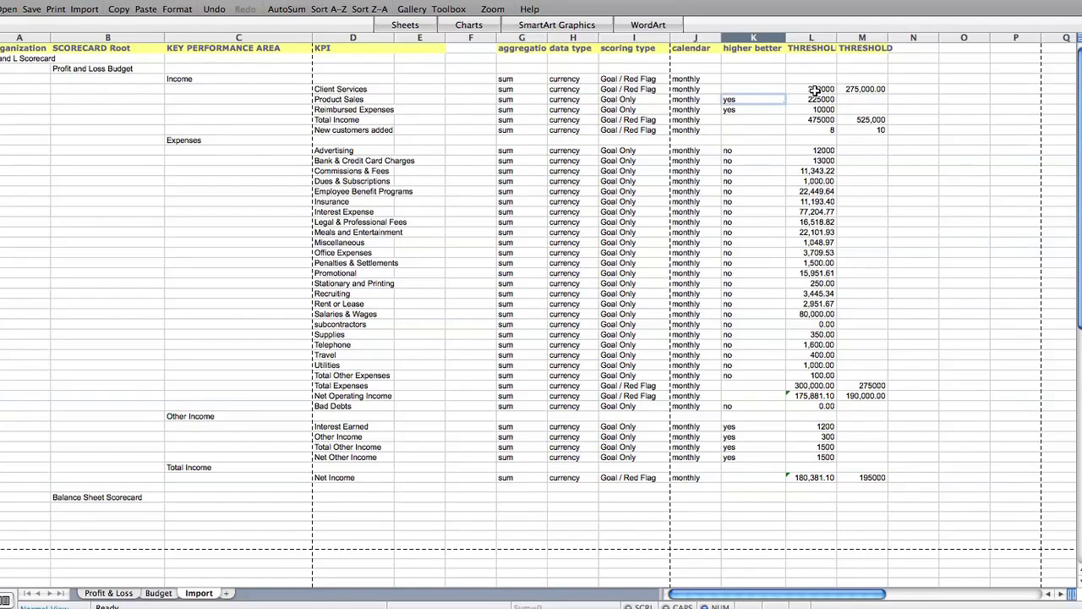
click(865, 88)
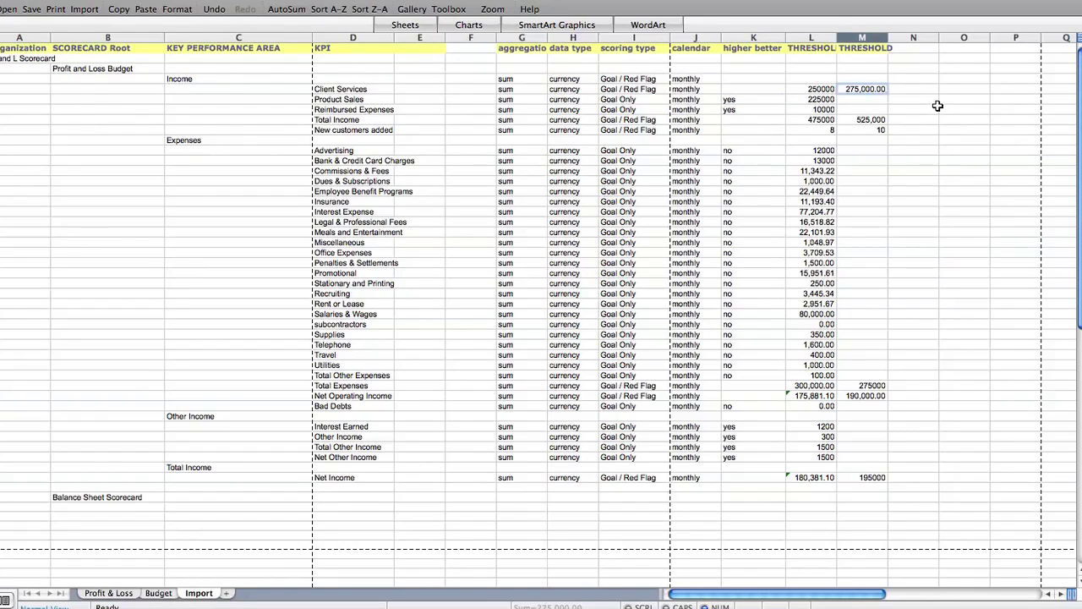
click(820, 89)
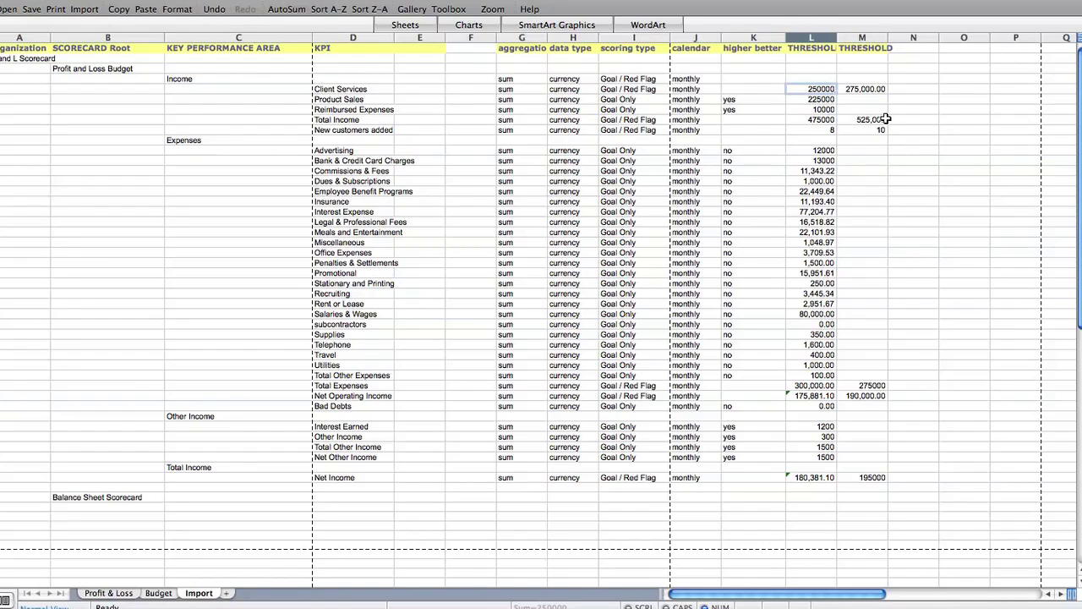
click(869, 89)
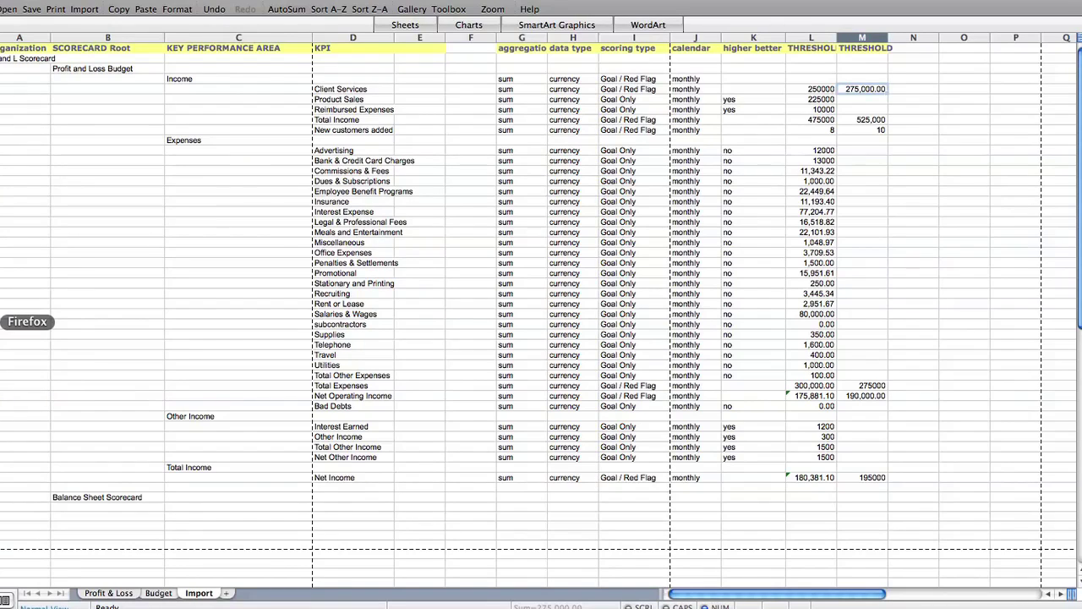
- Switch to Firefox and log in to Connect with the account username and password, letting the browser remember the password
click(1, 321)
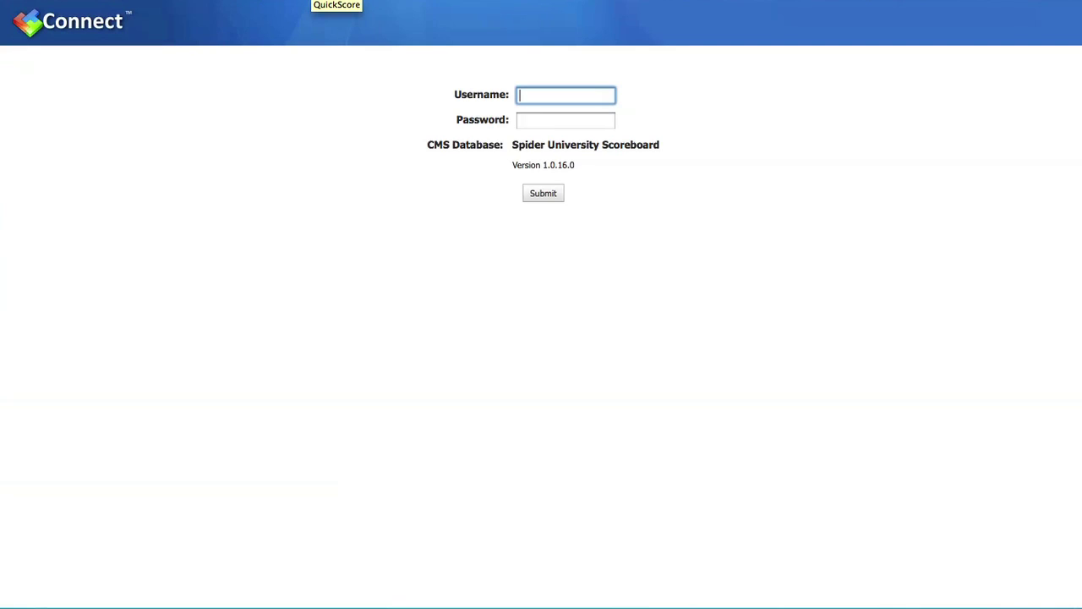
text(connect)
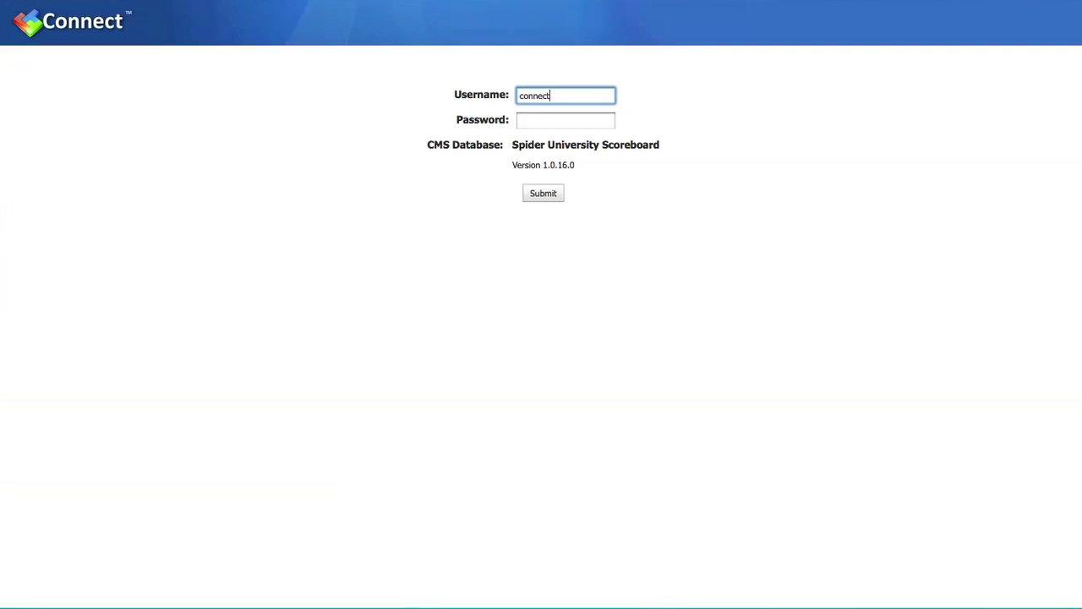
key(Tab)
text(••••••)
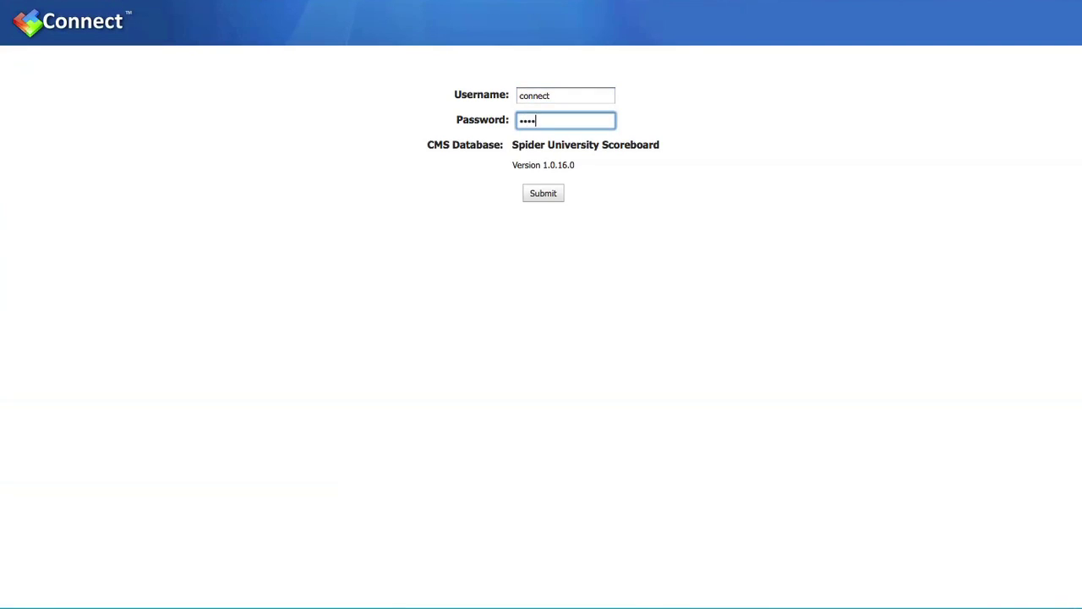
text(•)
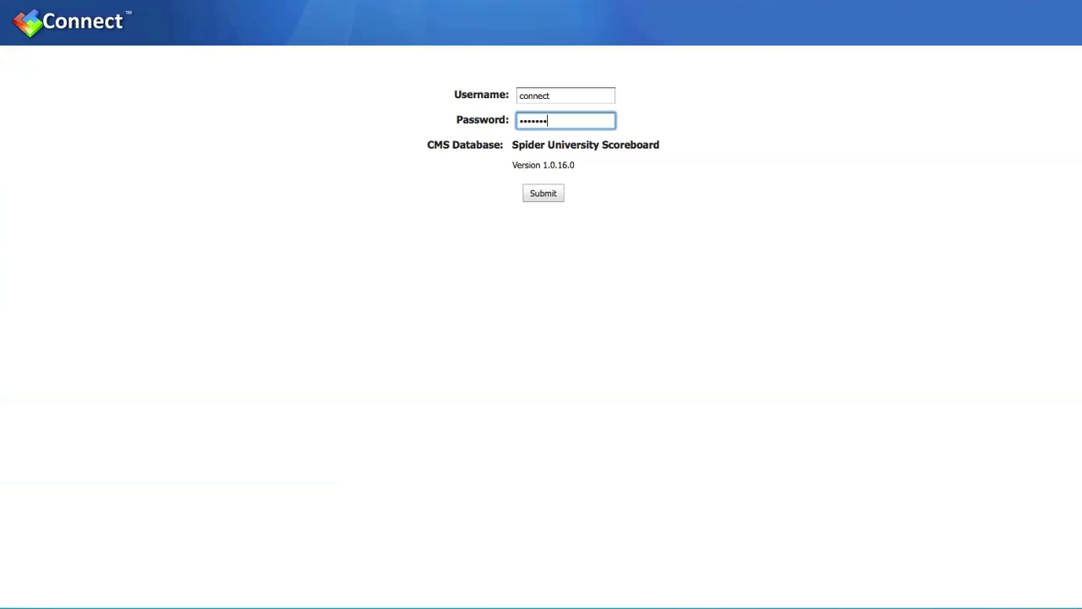
click(544, 195)
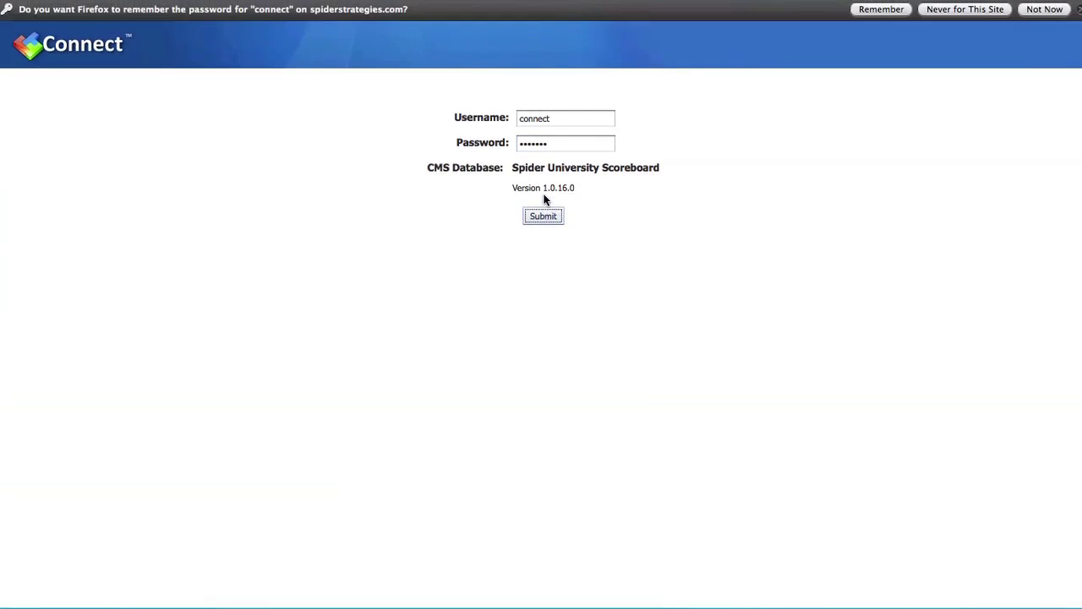
click(881, 11)
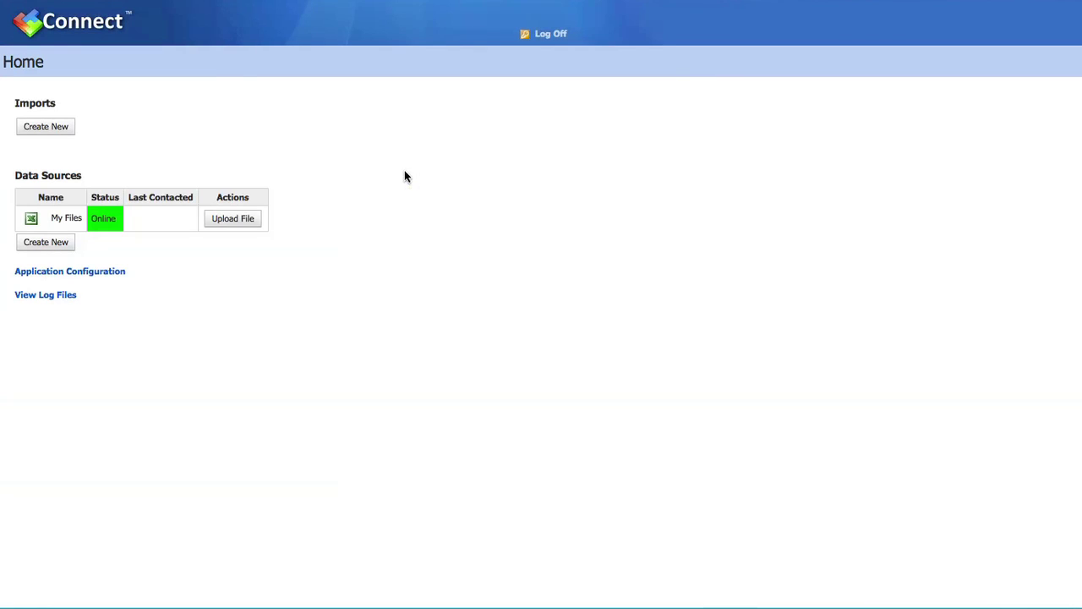
- Create a new import named "P and L Scorecard" with the import type Build a Scorecard
click(43, 129)
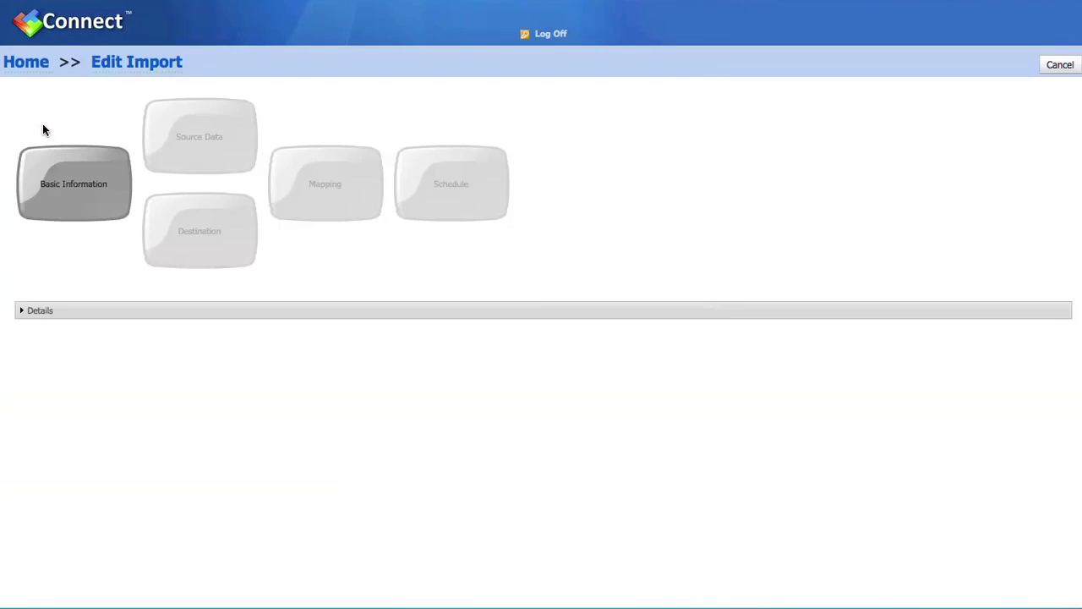
click(82, 196)
click(223, 114)
text(P)
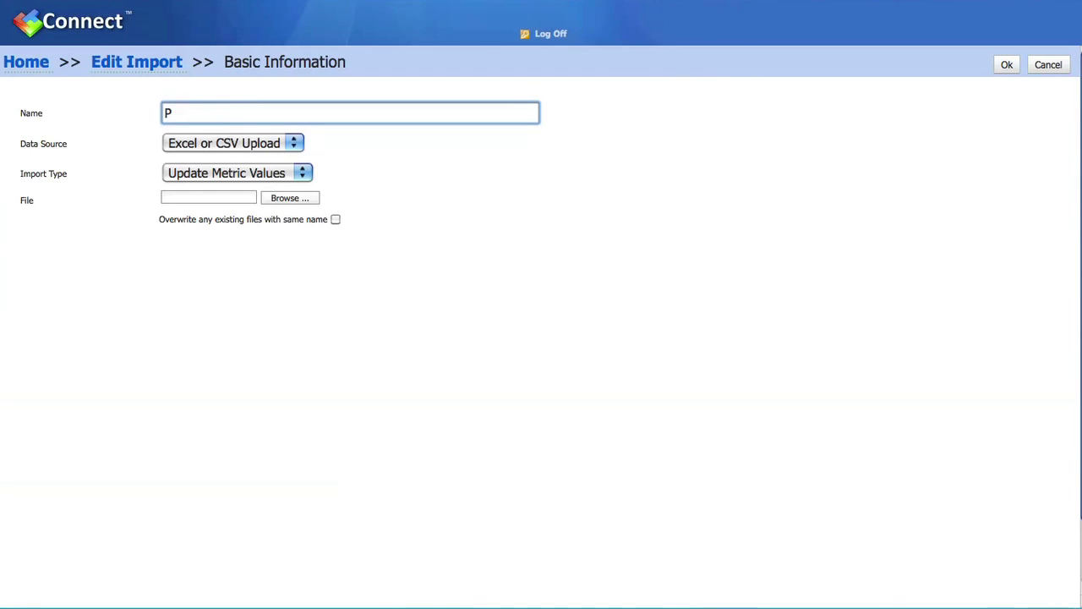
text( and L Scorecard)
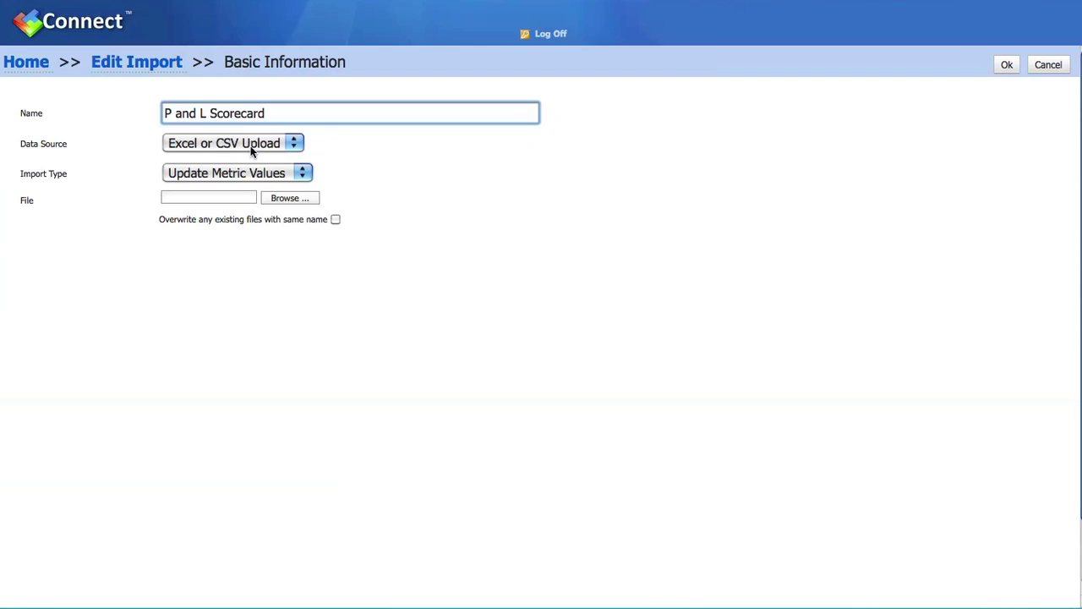
click(302, 176)
click(246, 209)
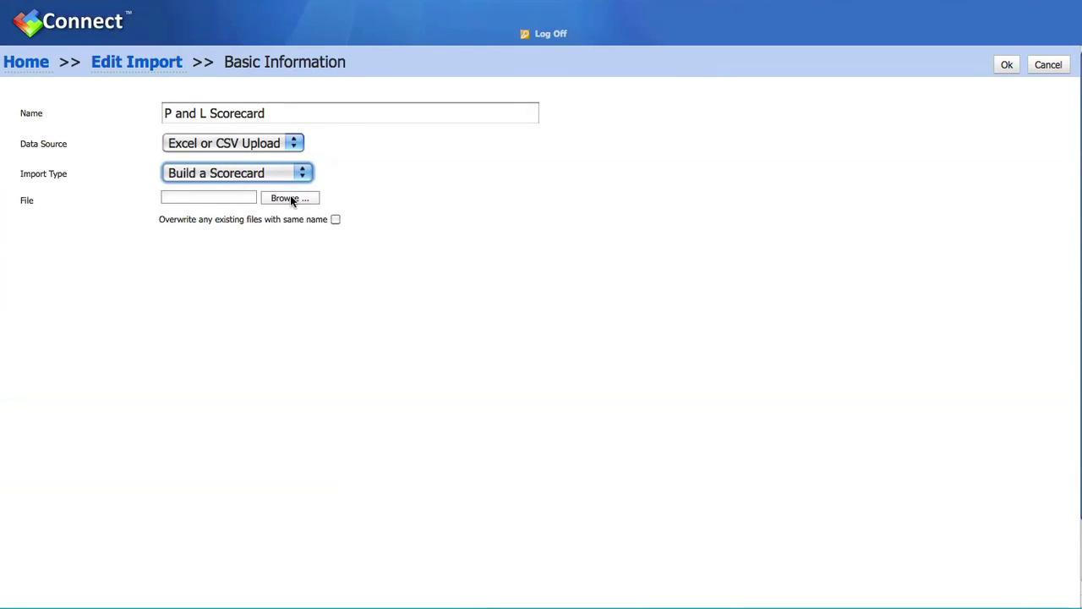
- Choose Technology_PandL_Scorecard_Import.xlsx as the import's file and accept the basic information
click(290, 198)
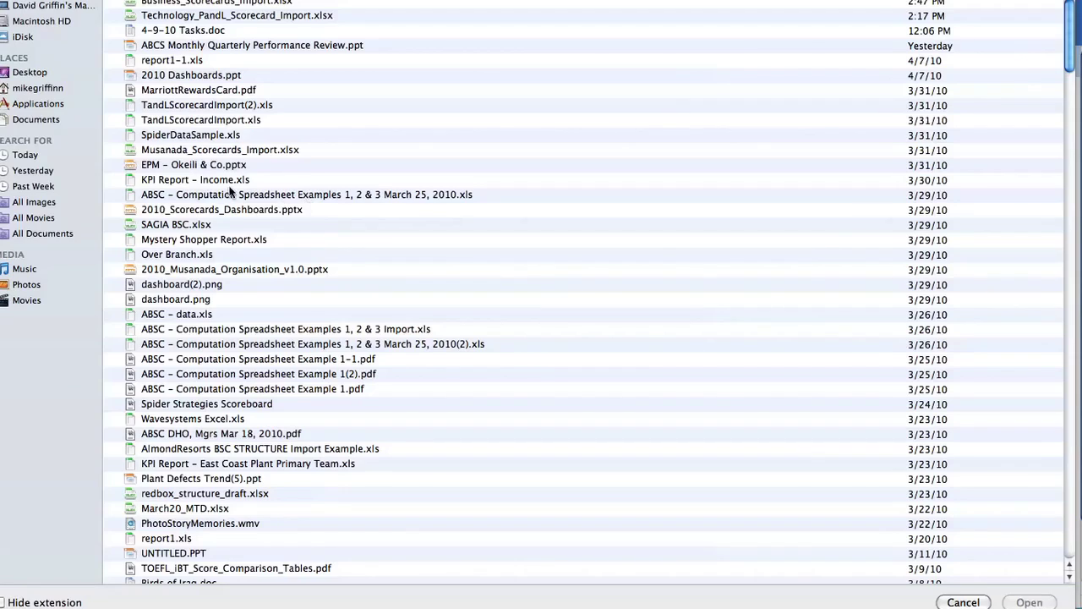
click(39, 93)
double_click(134, 16)
click(226, 17)
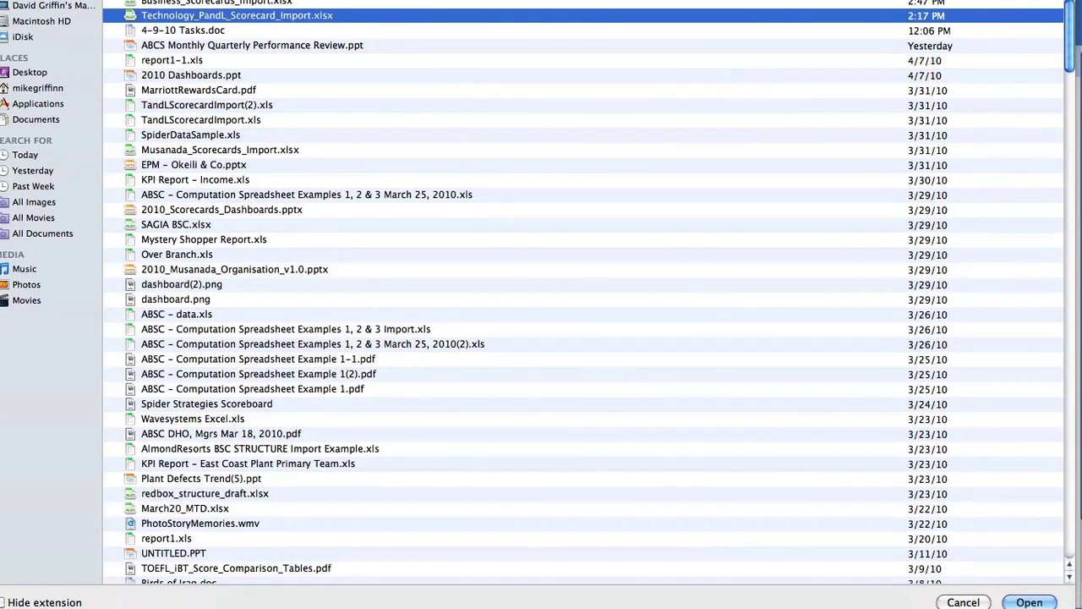
click(1030, 602)
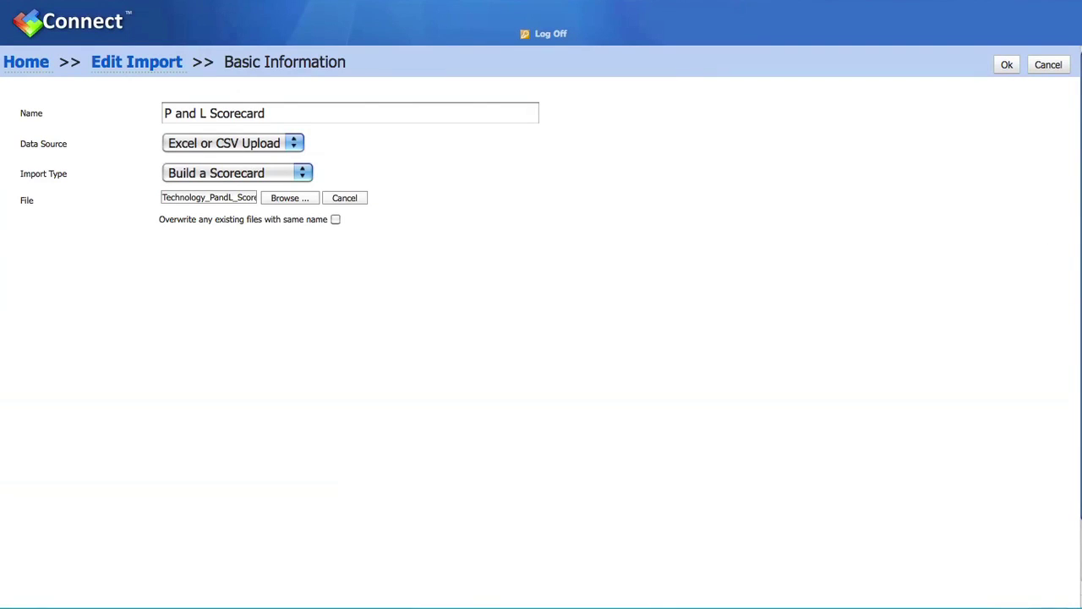
click(1007, 65)
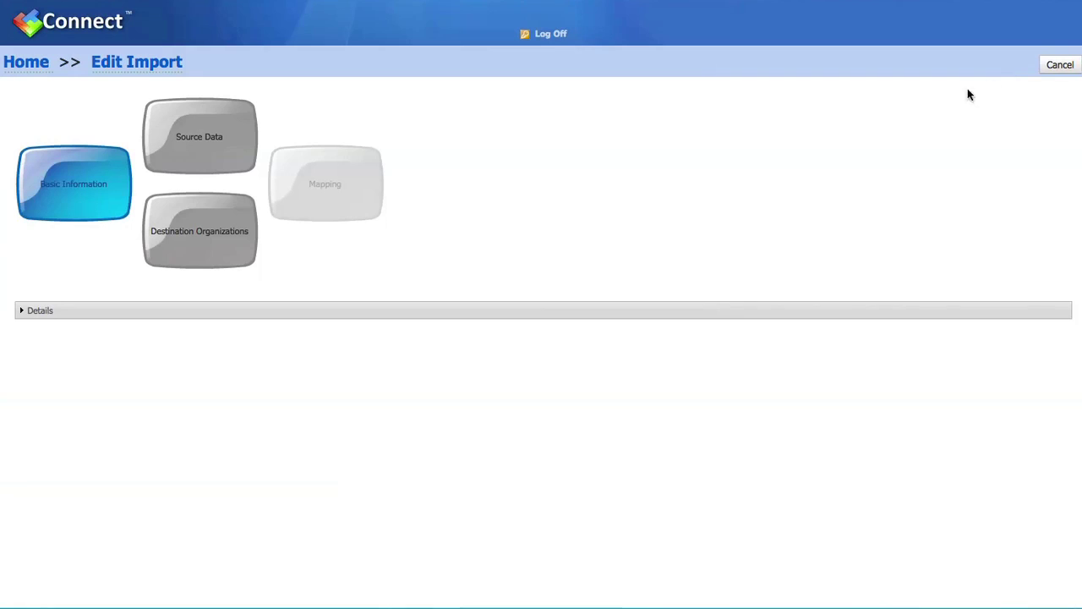
- In the import's source data, move the Scorecard Root tag to the unused tags, reassign it to column B, and accept
click(206, 155)
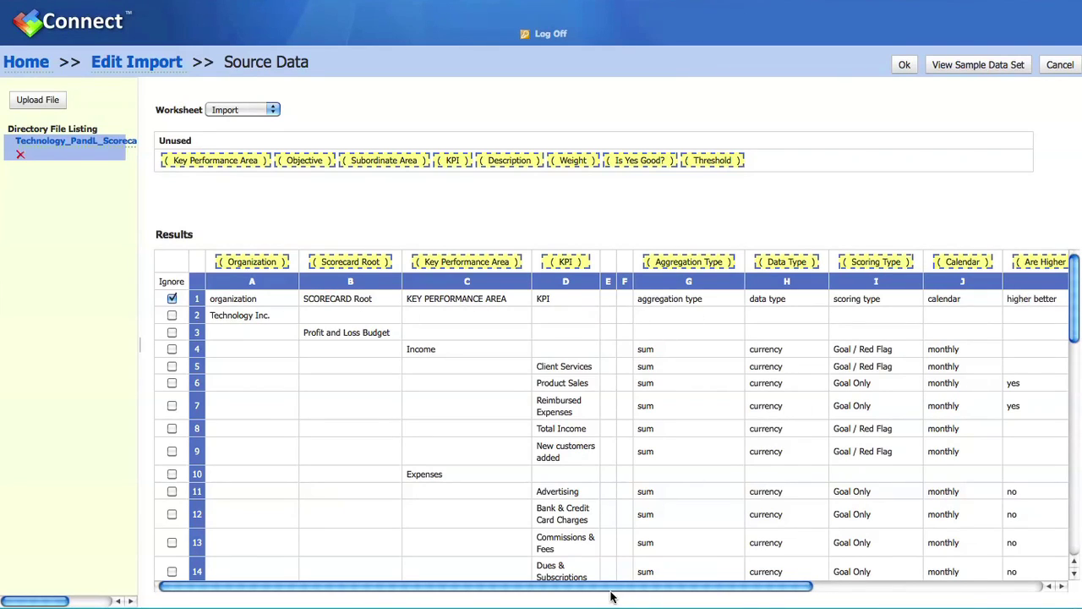
drag(611, 590, 473, 589)
drag(354, 264, 802, 156)
drag(802, 156, 803, 157)
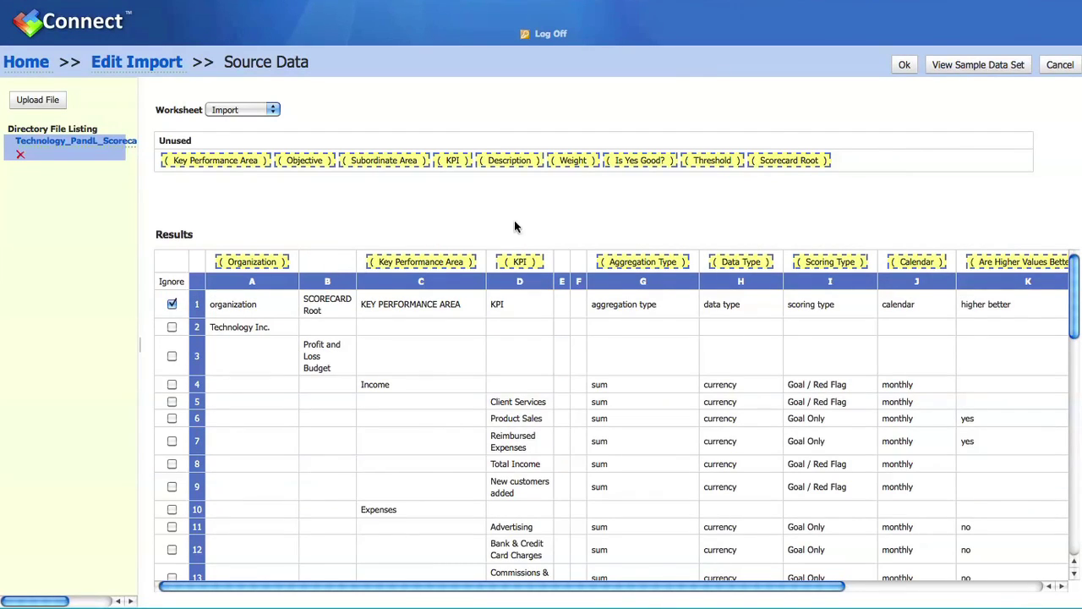
drag(804, 161, 312, 261)
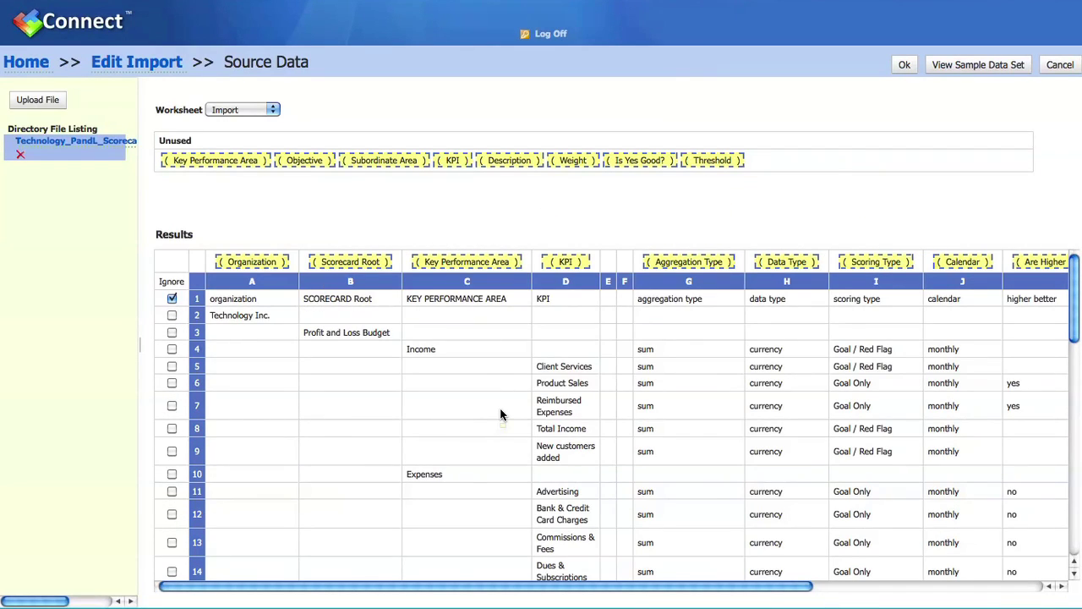
click(904, 65)
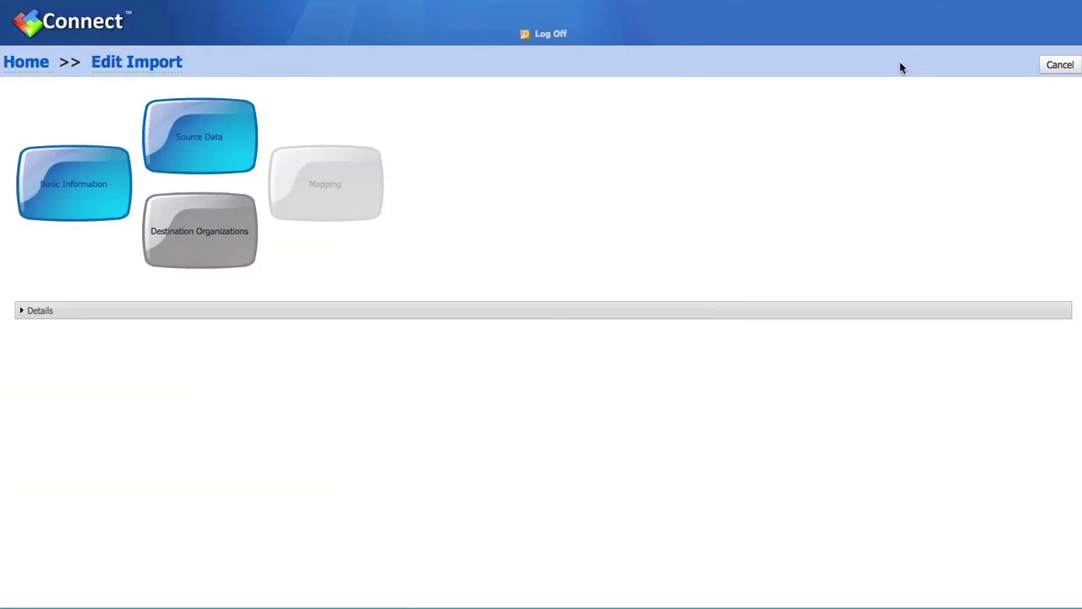
- Set the P and L Scorecard organization under Corporate as the import's destination and accept it
click(193, 233)
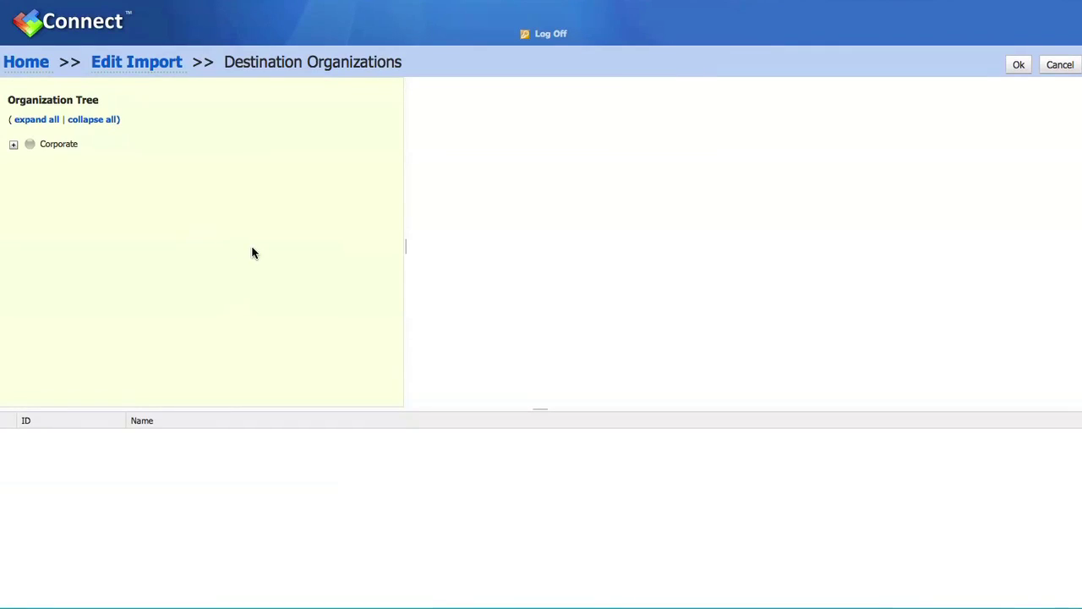
click(13, 145)
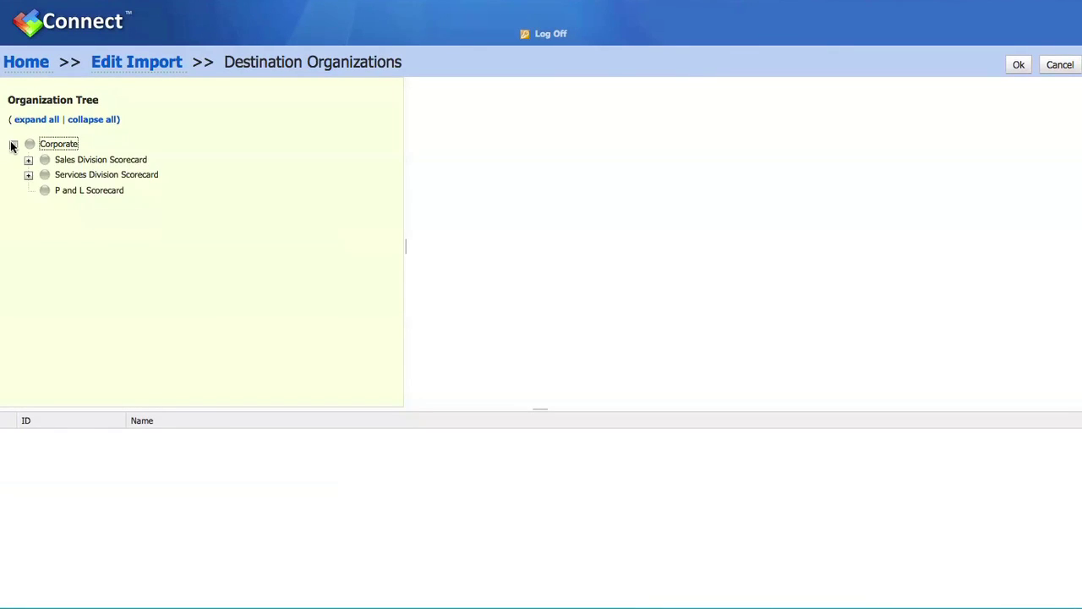
click(76, 193)
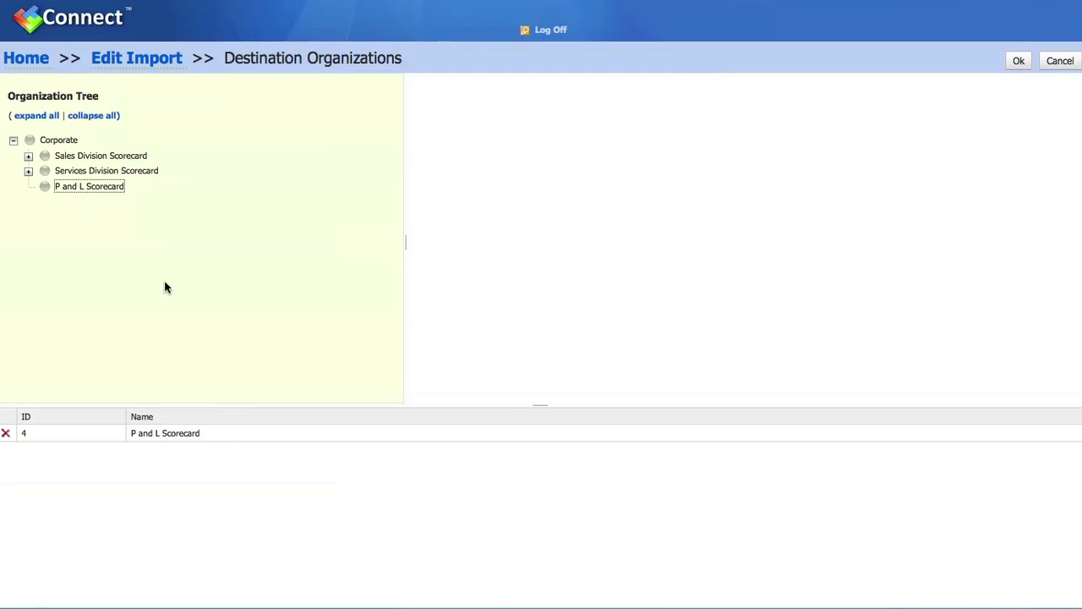
click(92, 186)
click(1019, 63)
- Map Technology Inc. - Profit and Loss Budget to the P and L Scorecard destination organization, then save and run the import
click(331, 196)
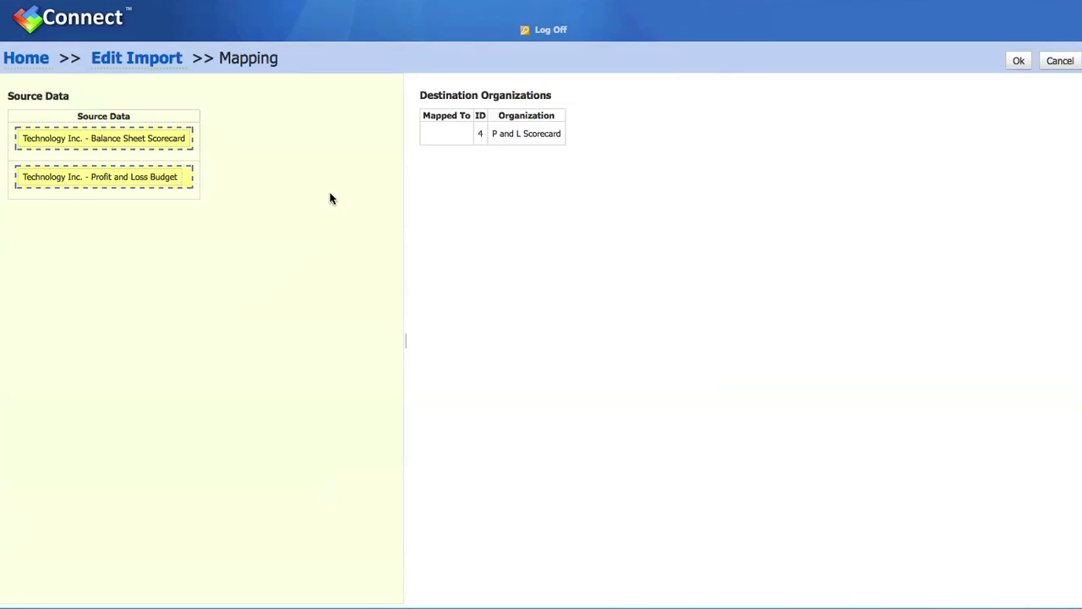
drag(123, 181, 446, 132)
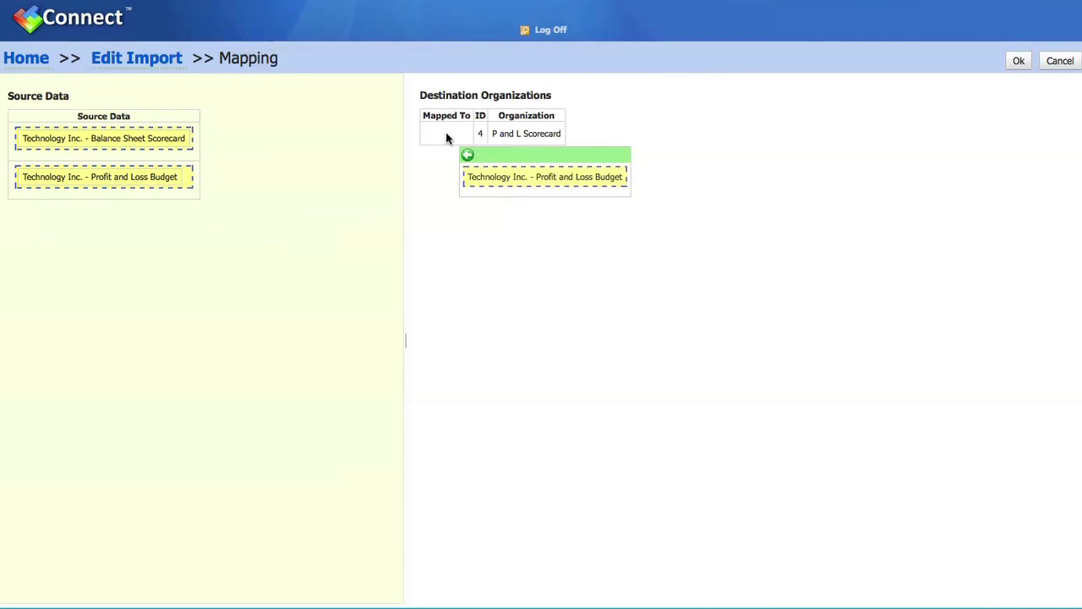
click(1019, 61)
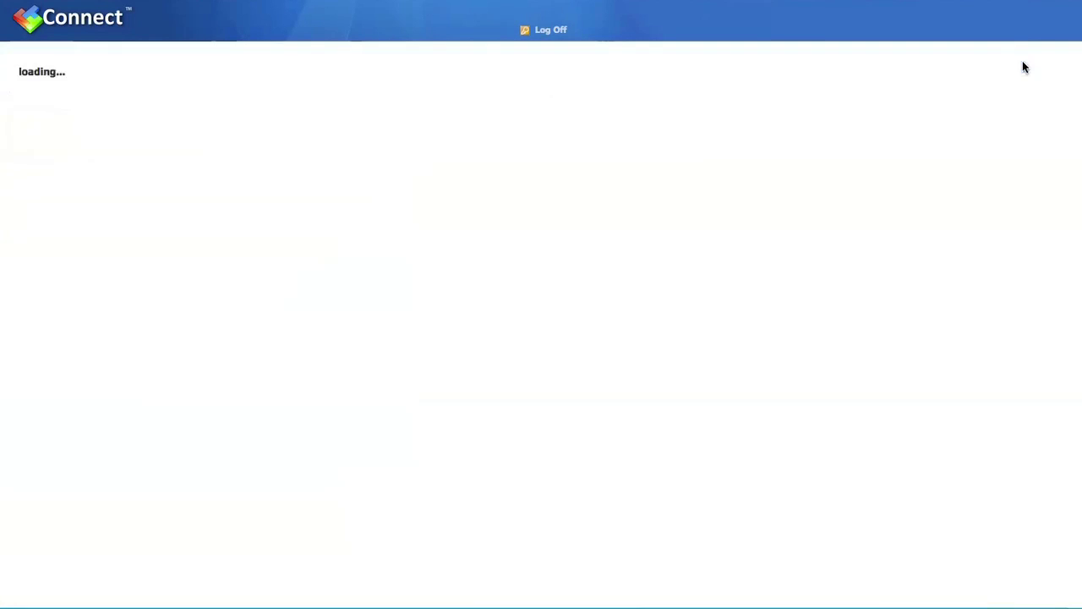
click(1019, 61)
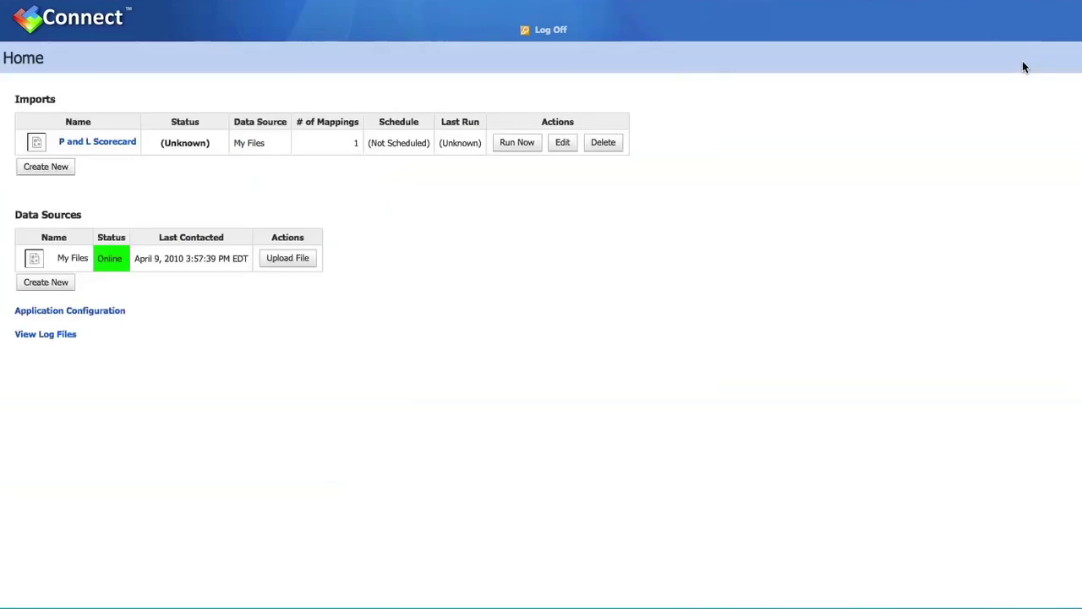
click(511, 144)
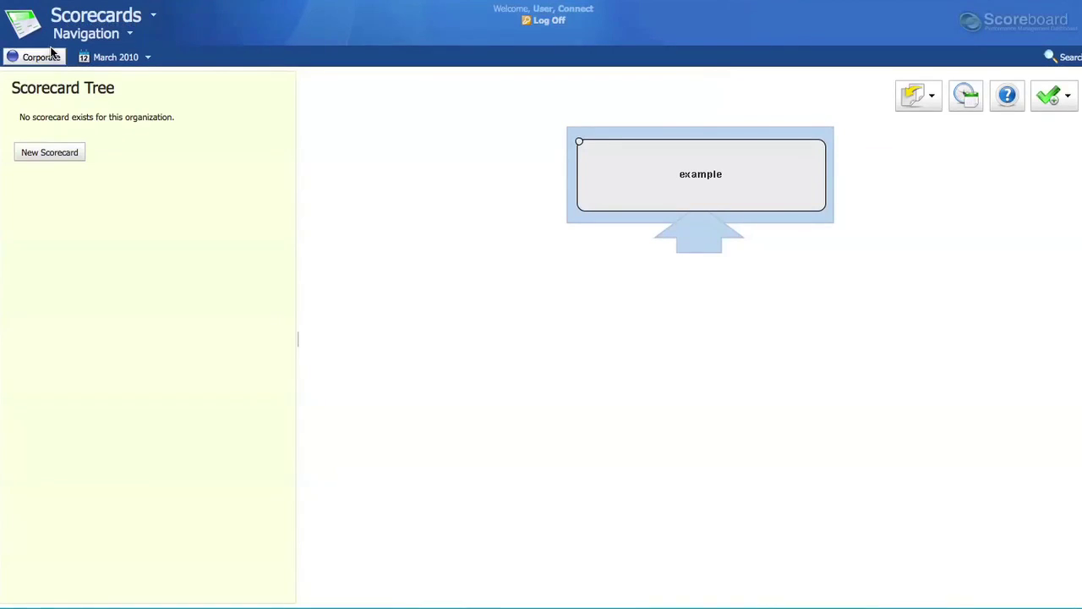
- Switch to Scoreboard and examine the P and L Scorecard organization's fully expanded scorecard tree
click(49, 55)
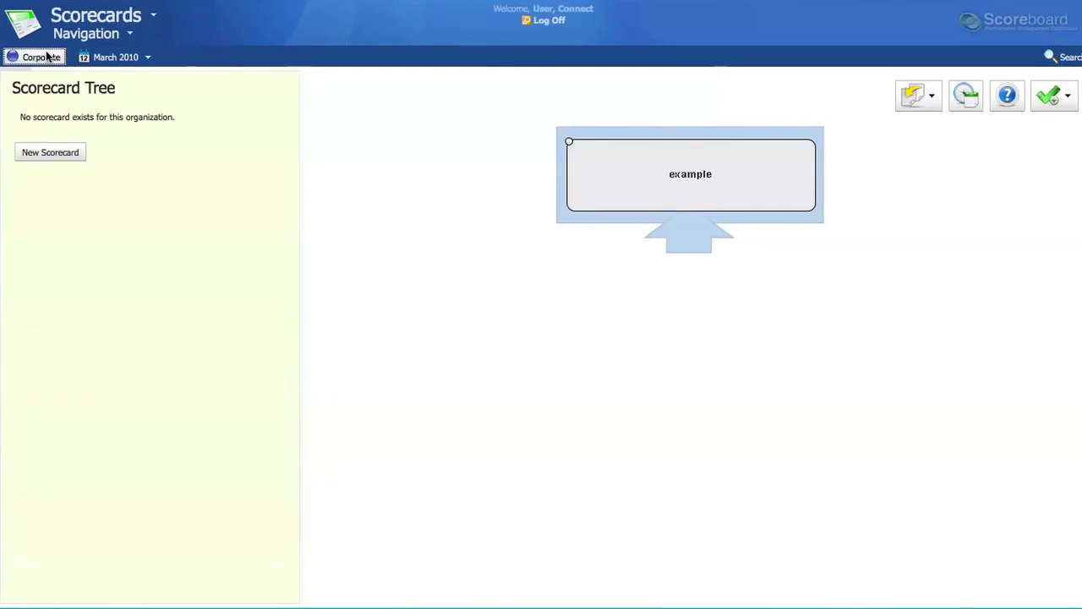
click(66, 222)
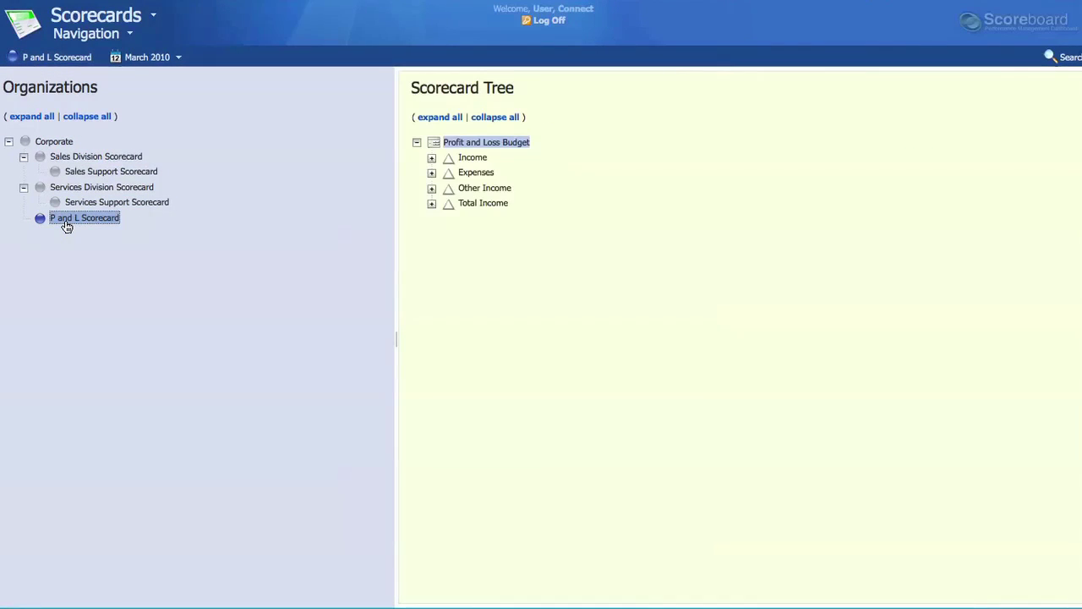
click(432, 158)
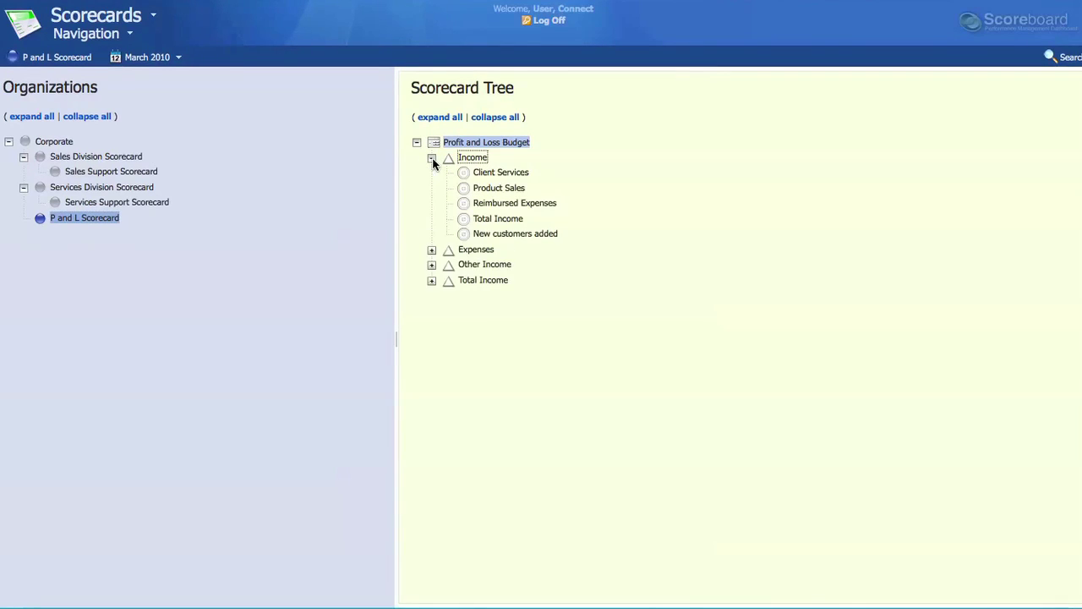
click(430, 117)
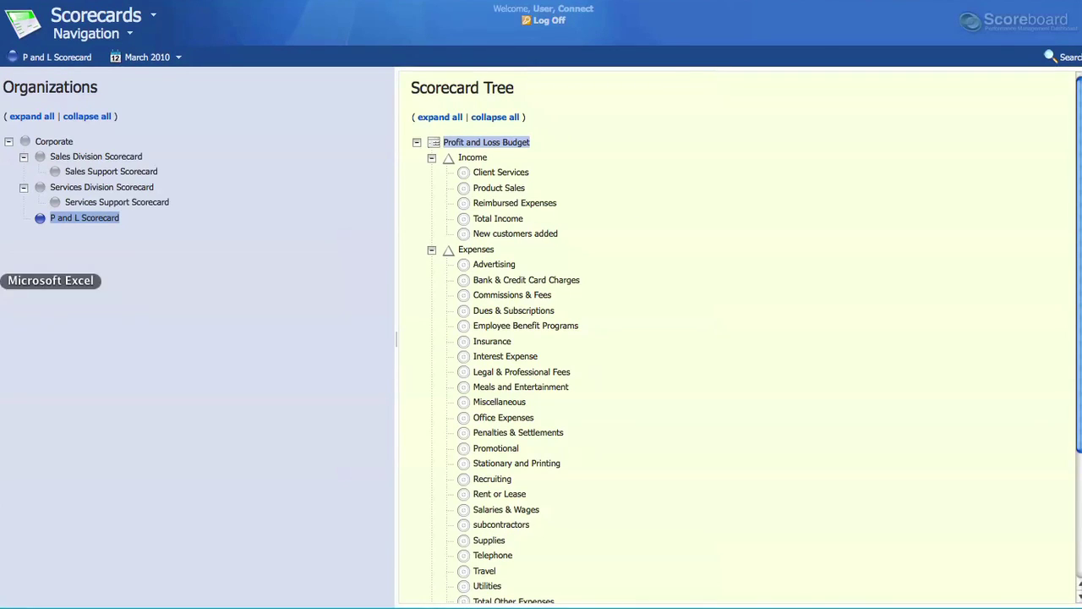
- Switch to Excel and examine the scorecard, key performance area and scoring type columns of Business_Scorecards_Import.xlsx
click(6, 280)
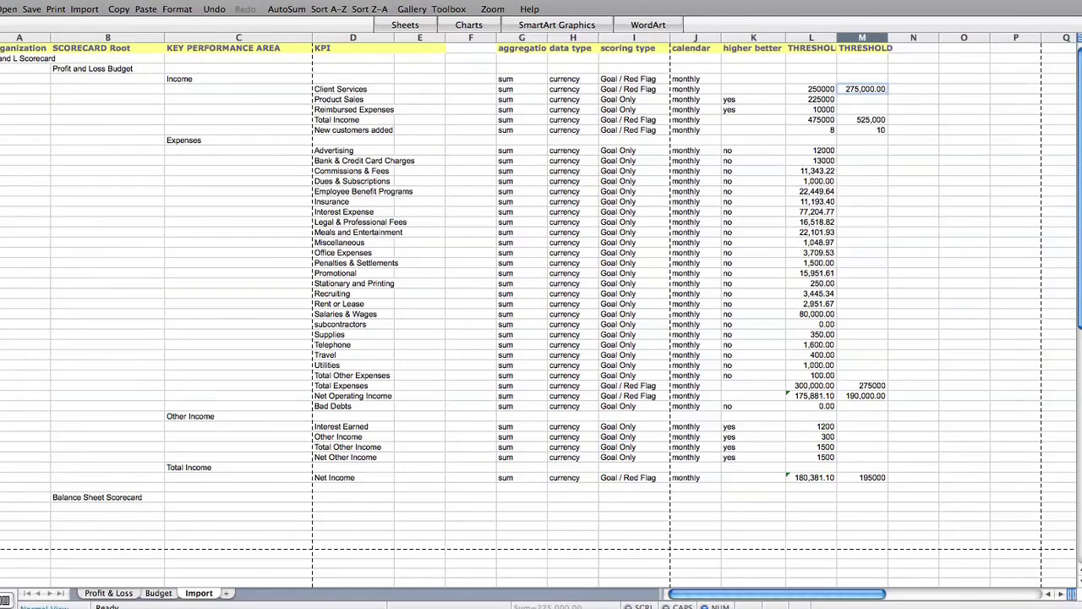
click(348, 0)
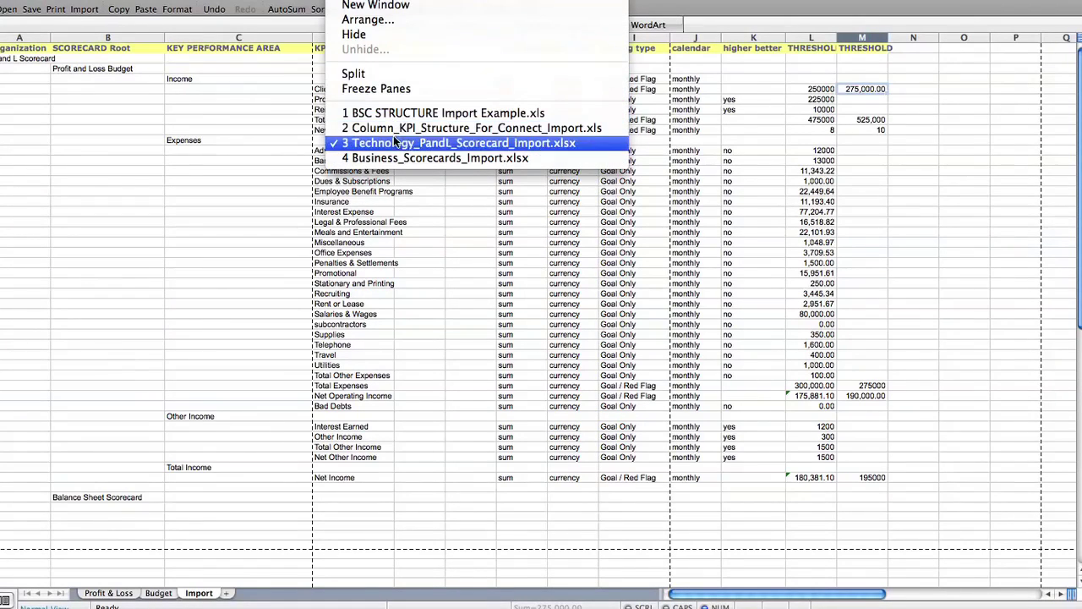
click(395, 158)
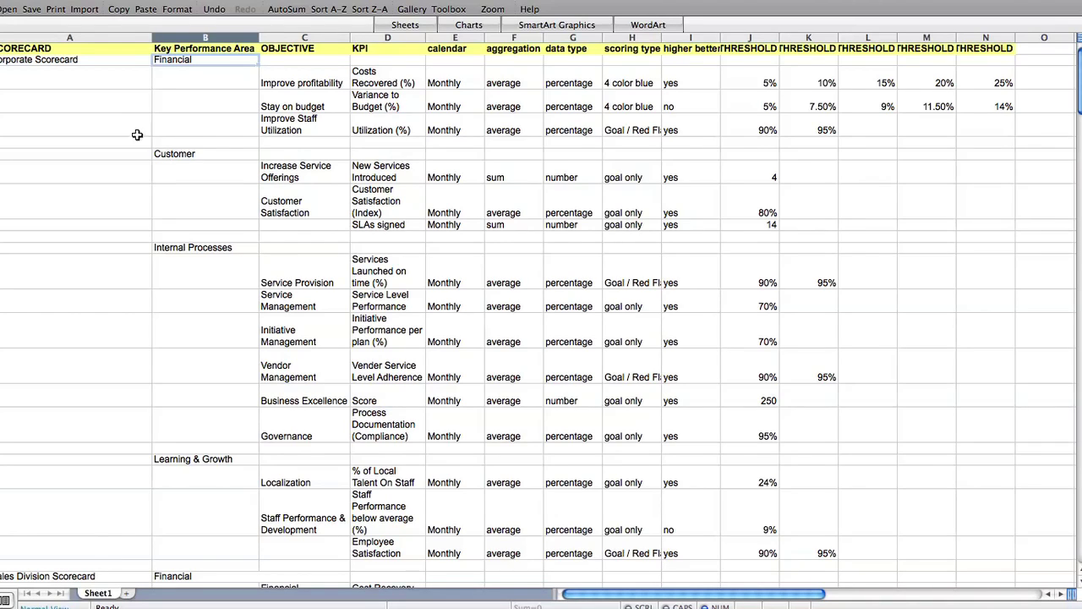
click(26, 64)
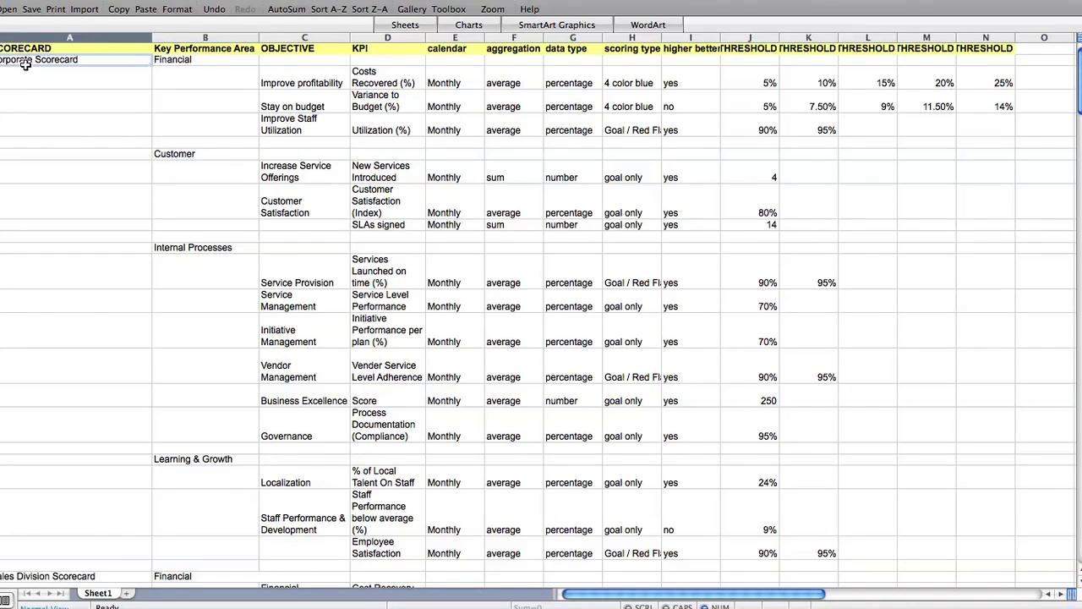
click(173, 61)
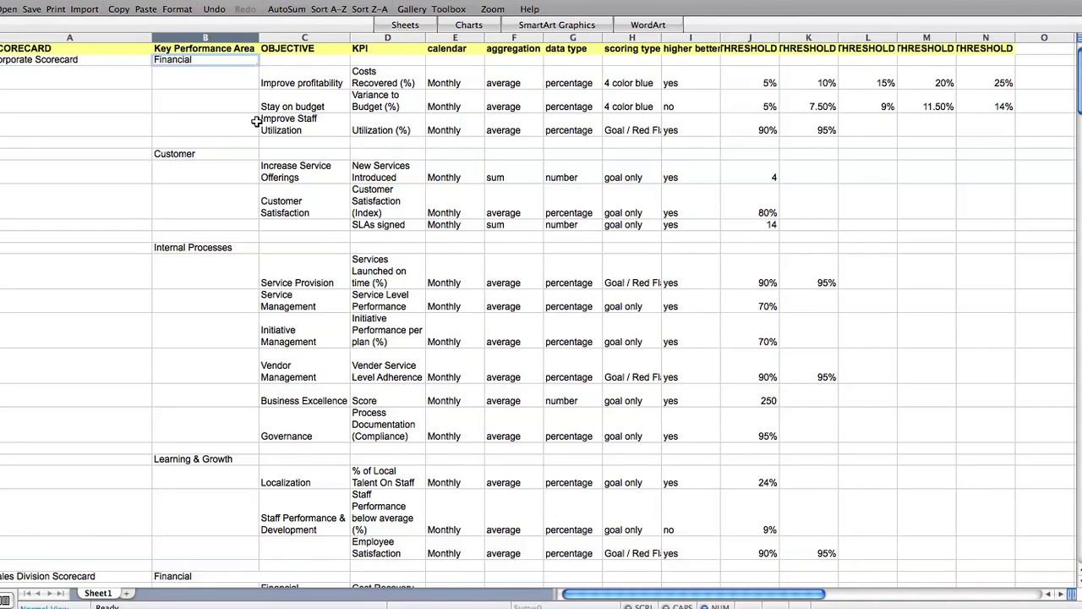
scroll(262, 140, down, 1)
scroll(262, 139, up, 1)
drag(617, 80, 632, 112)
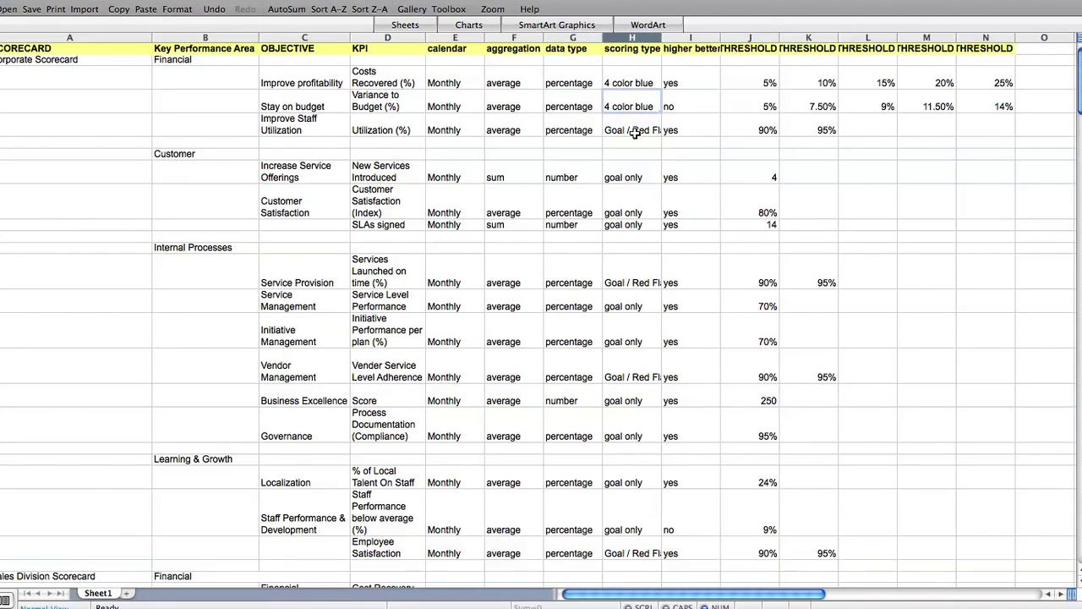
click(632, 80)
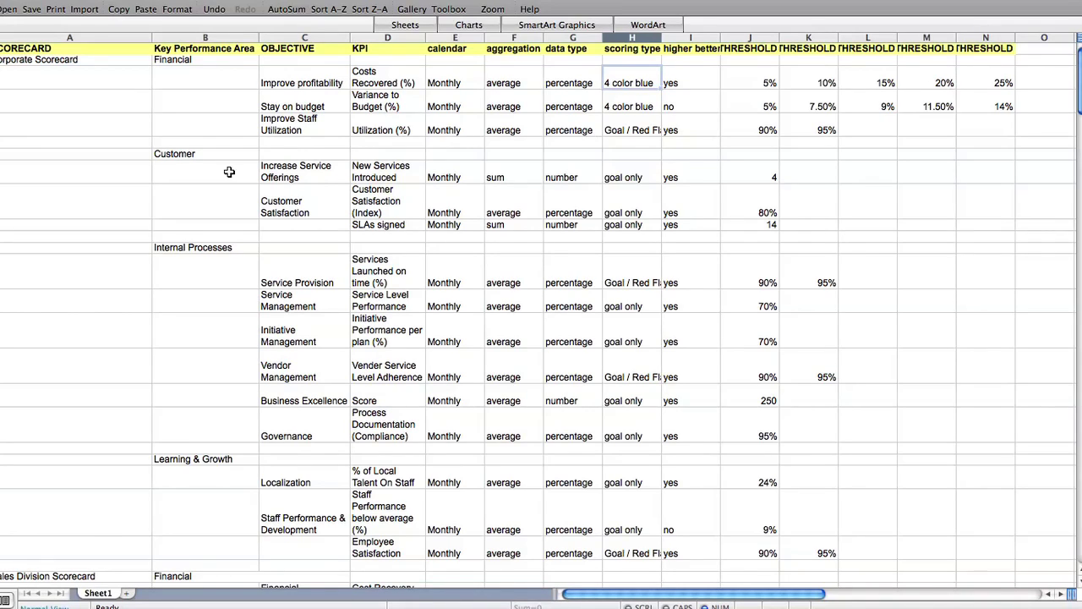
- Review the division and support scorecards further down the Business_Scorecards_Import.xlsx sheet and return to its header row
scroll(30, 87, down, 3)
scroll(30, 87, down, 15)
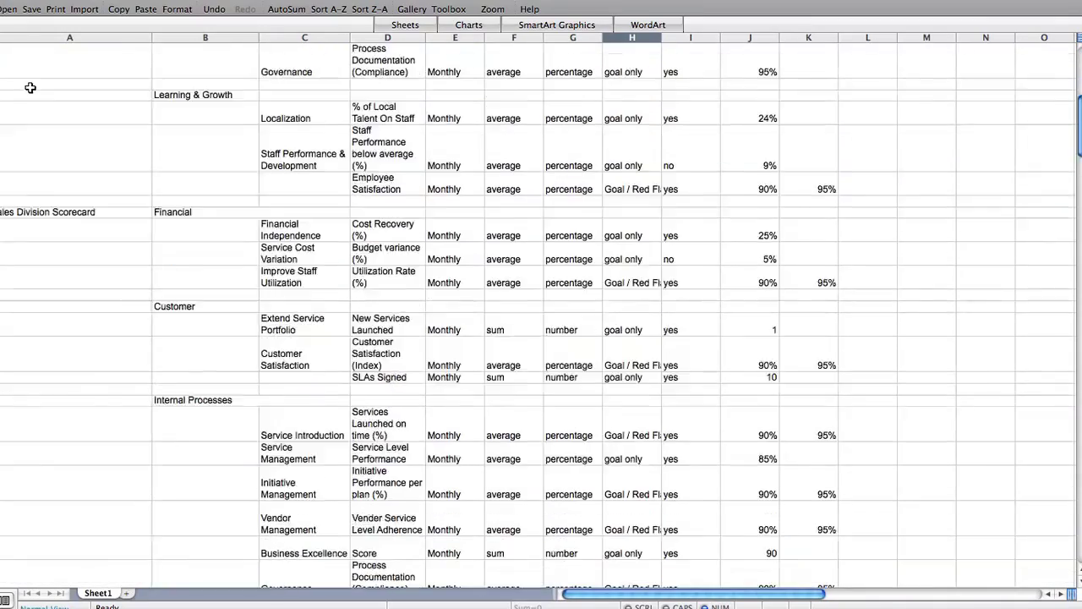
scroll(30, 87, down, 15)
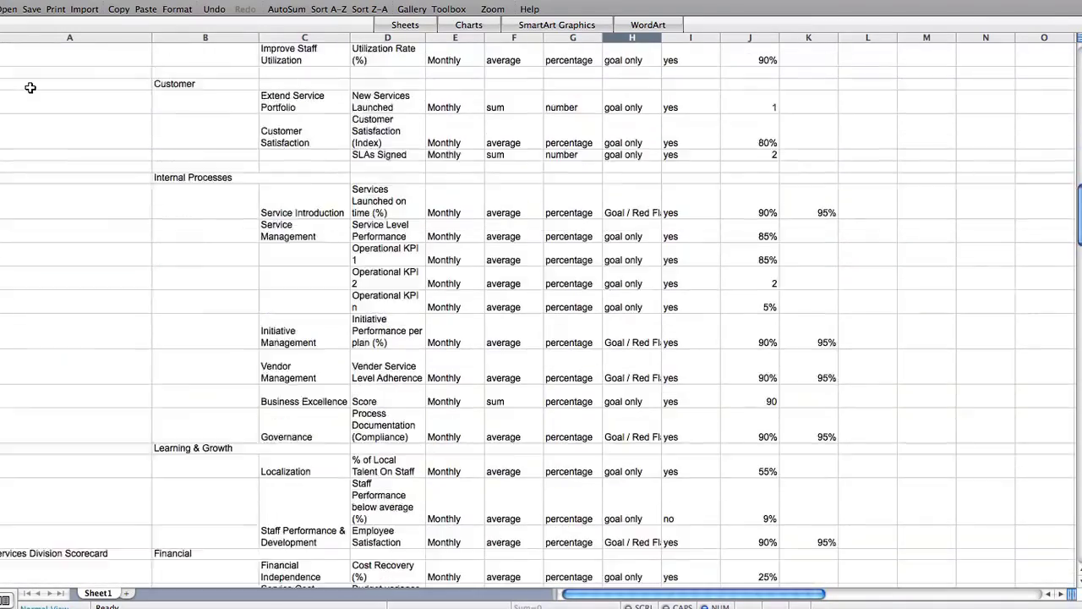
scroll(30, 87, down, 15)
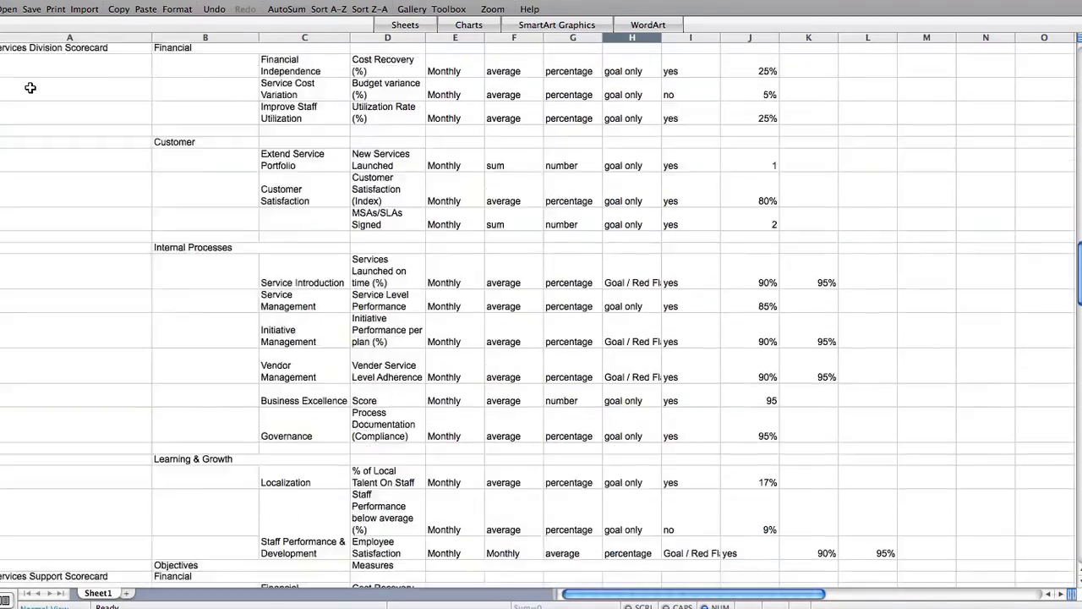
scroll(30, 87, down, 8)
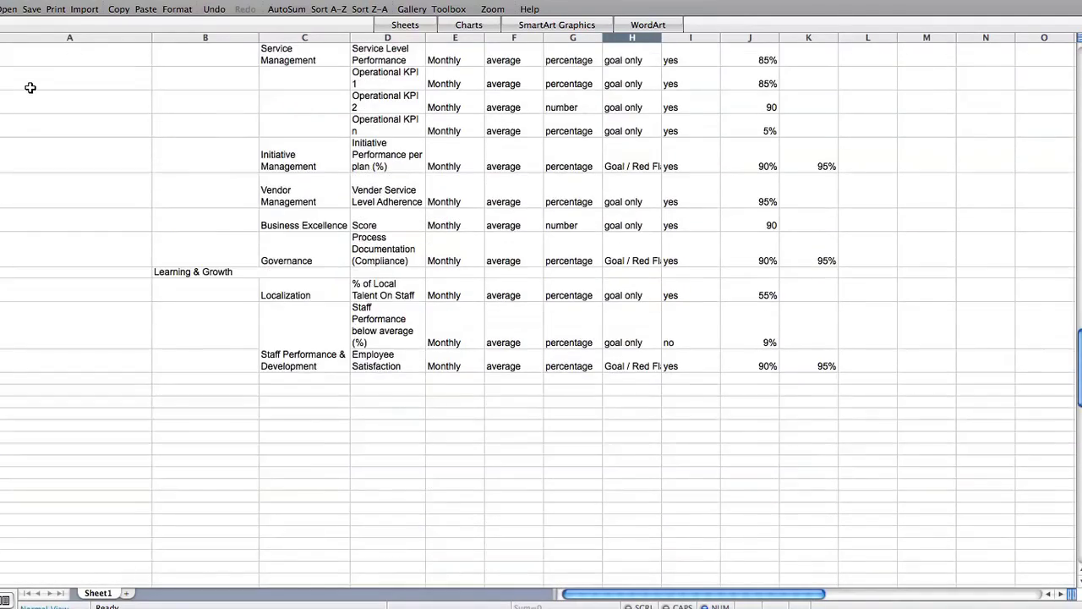
scroll(30, 87, up, 20)
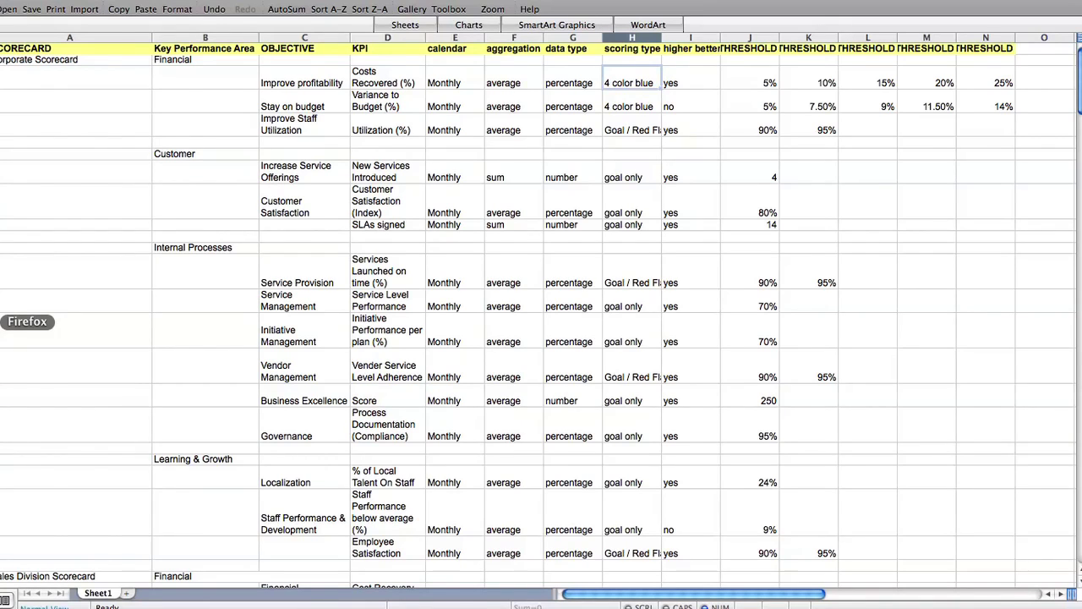
- Switch to Connect in Firefox and create a new import named "Corporate and Department Scorecards" with the import type Build a Scorecard
click(9, 321)
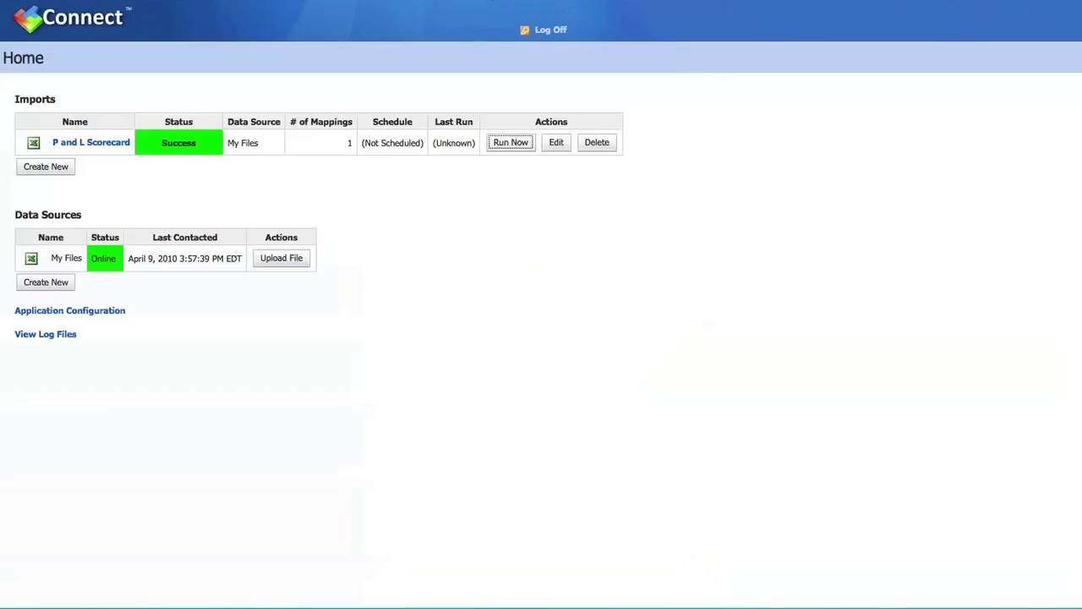
click(45, 166)
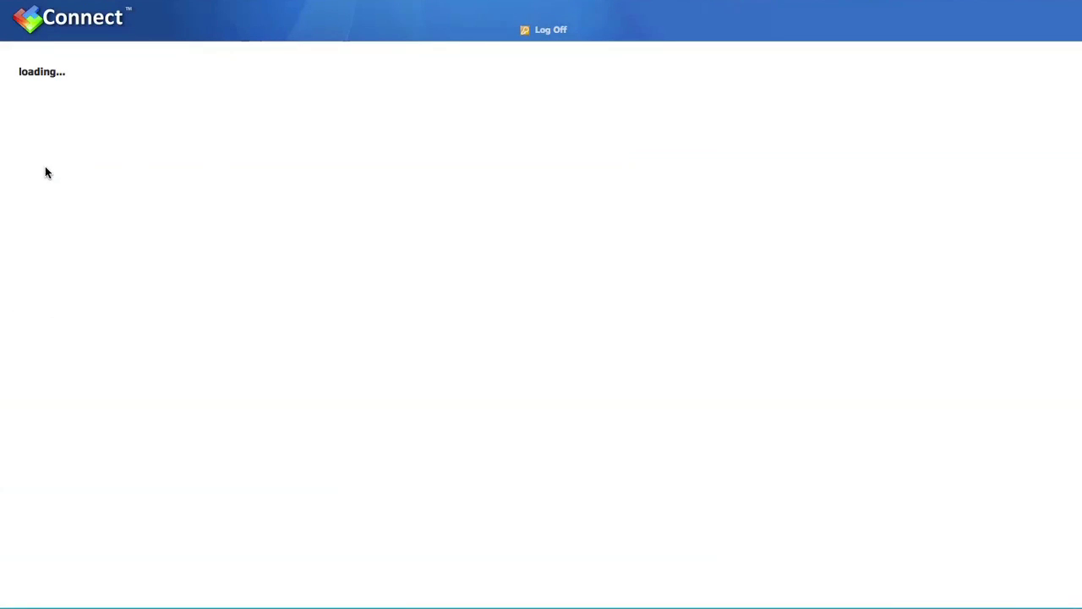
click(64, 176)
click(245, 115)
text(Corp)
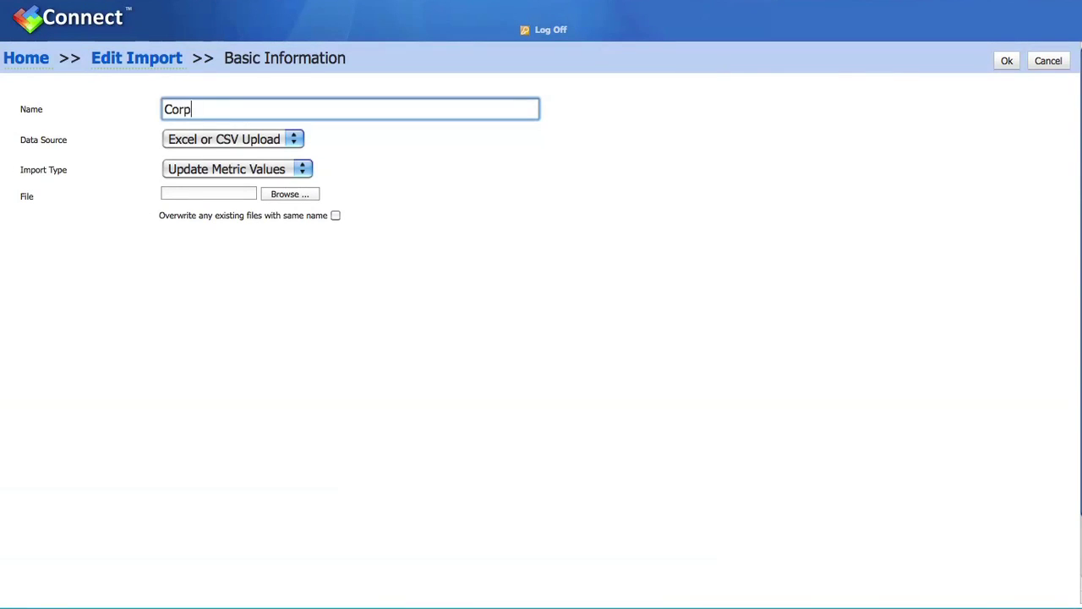
text(orate a)
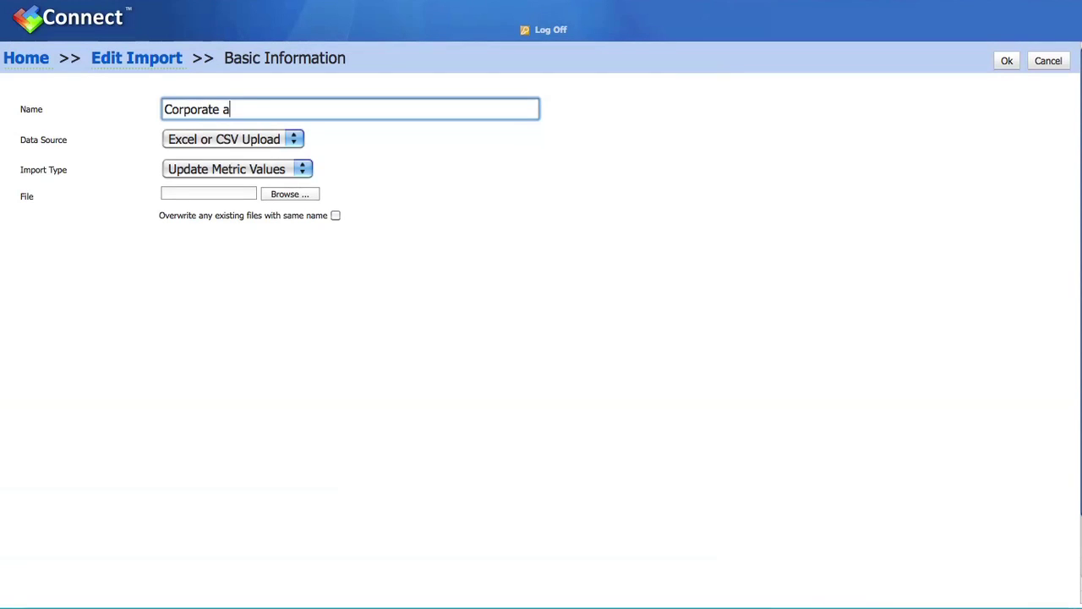
text(nd Dem)
text(partment )
text(Scorecard)
text(s)
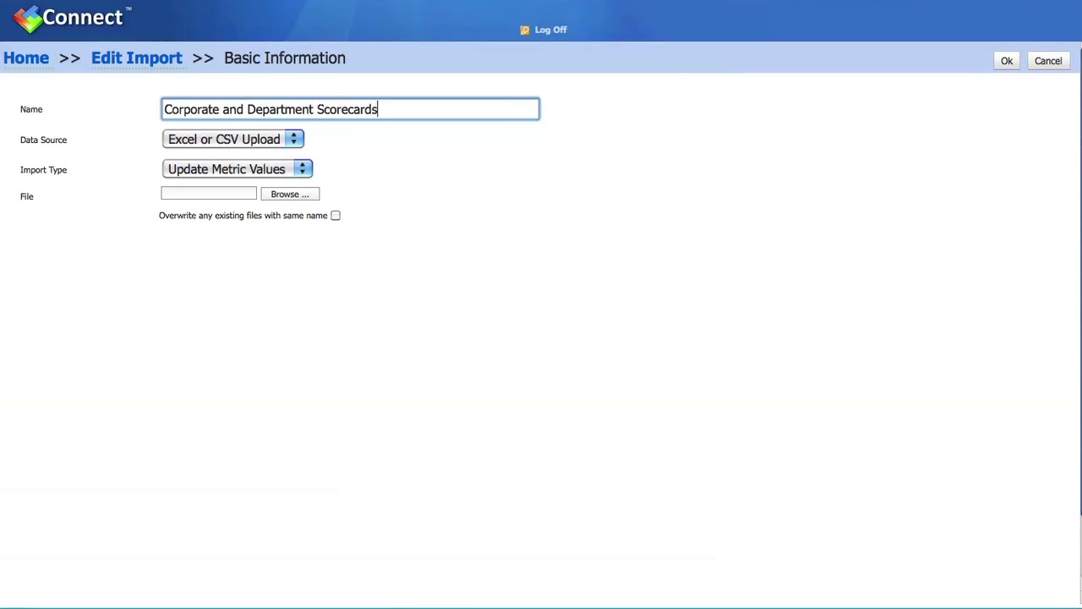
click(299, 169)
click(214, 204)
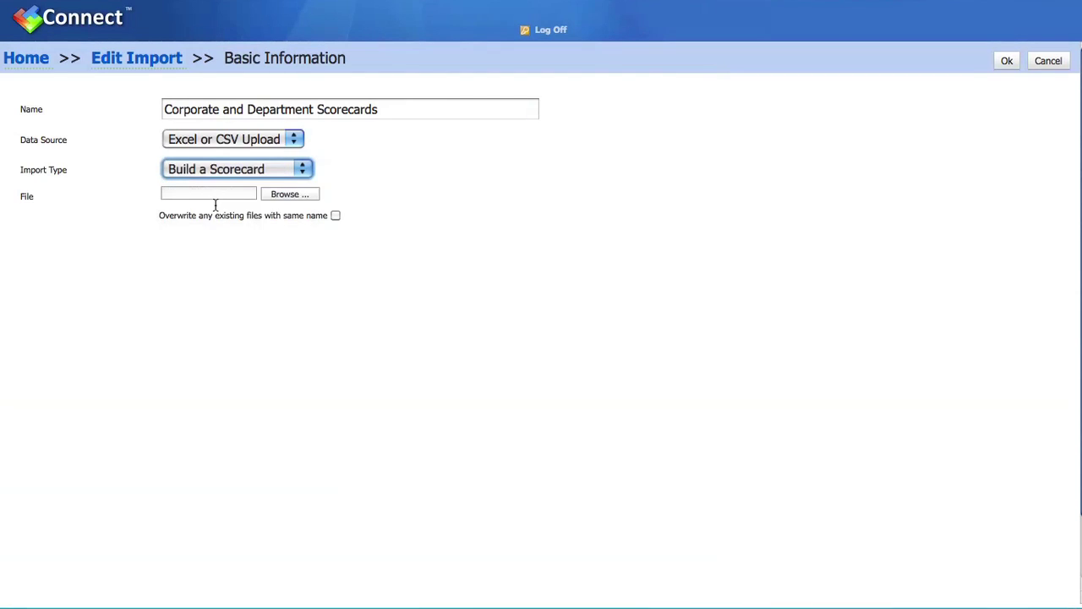
- Choose Business_Scorecards_Import.xlsx from the Downloads folder as the import's file and accept the basic information
click(291, 195)
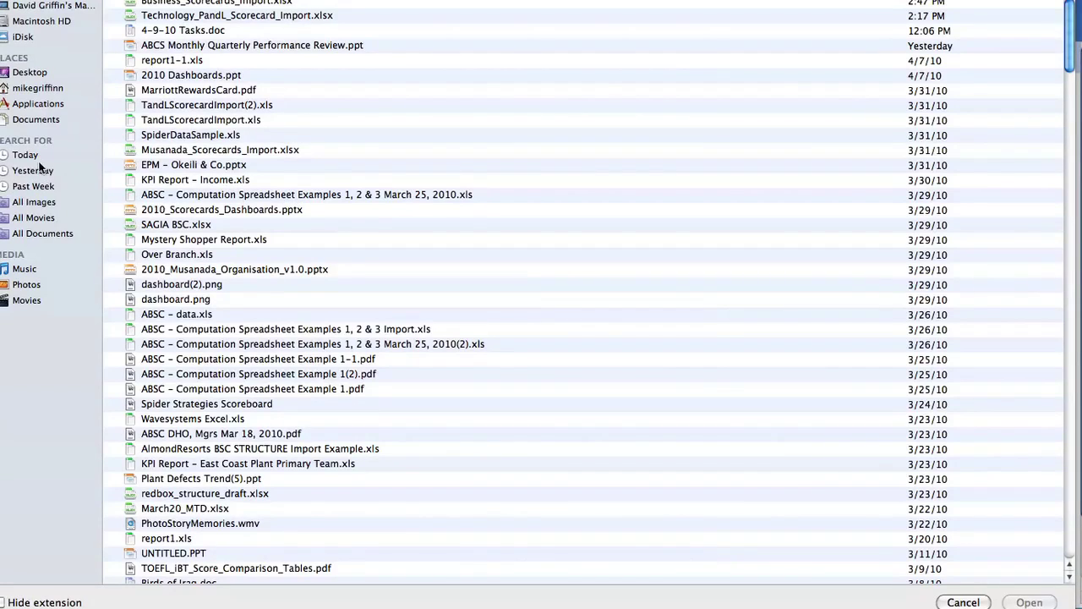
click(39, 89)
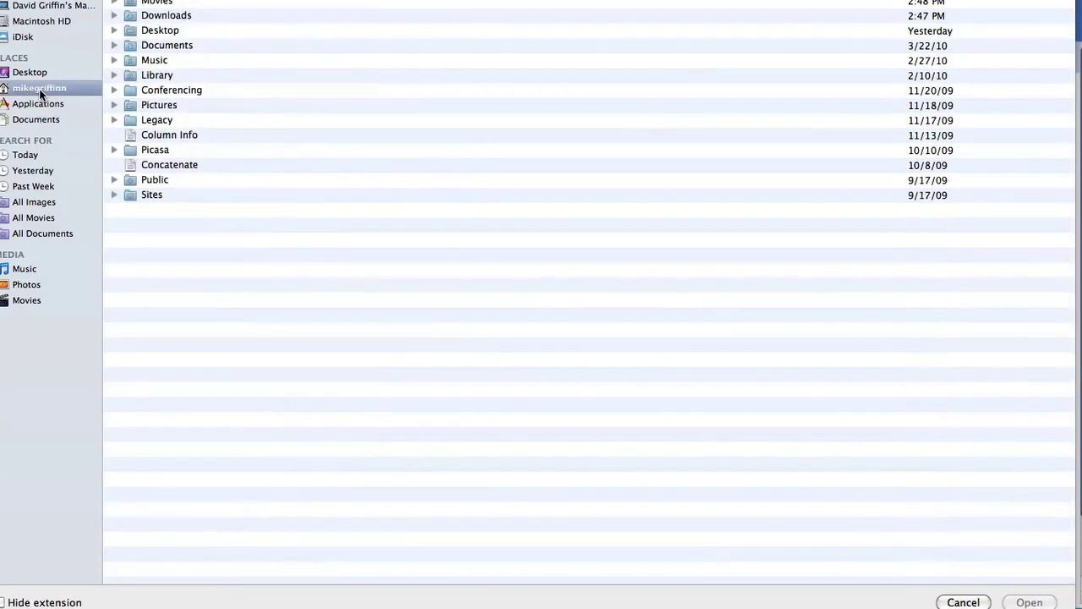
double_click(130, 17)
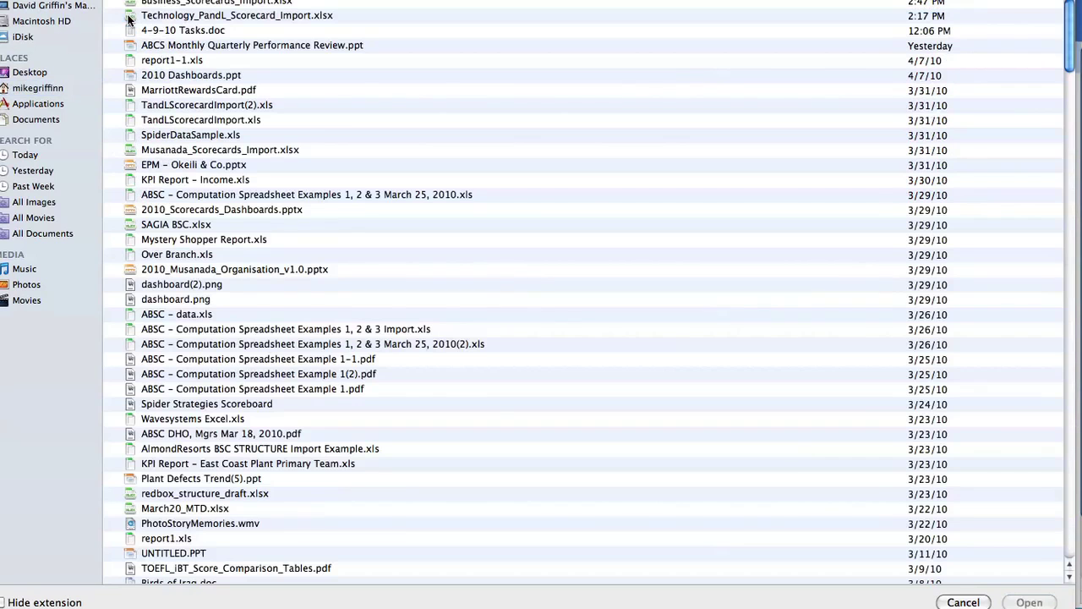
click(190, 4)
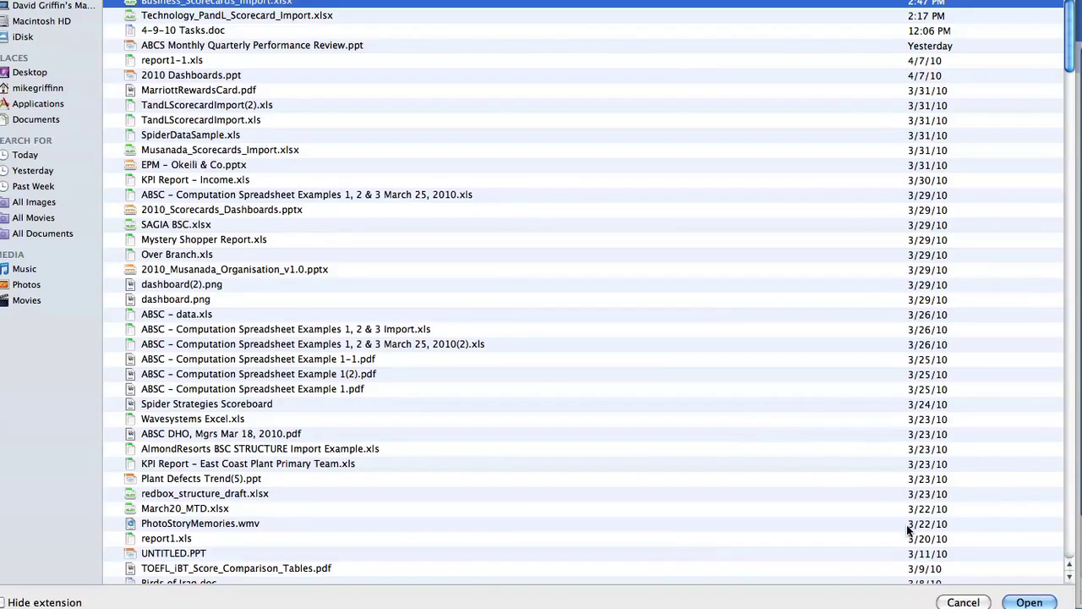
click(1033, 602)
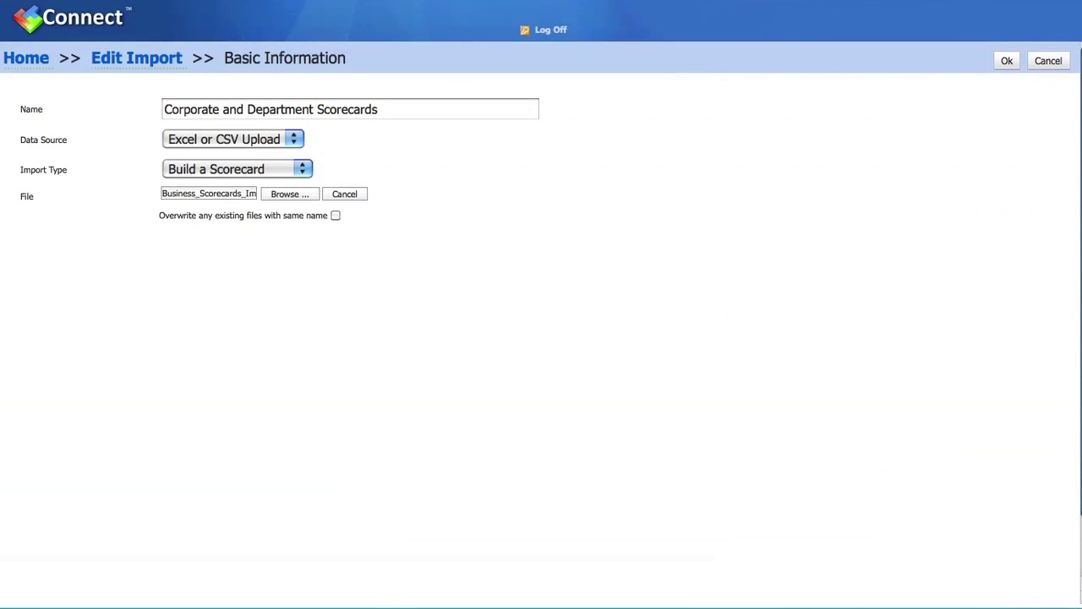
click(1007, 61)
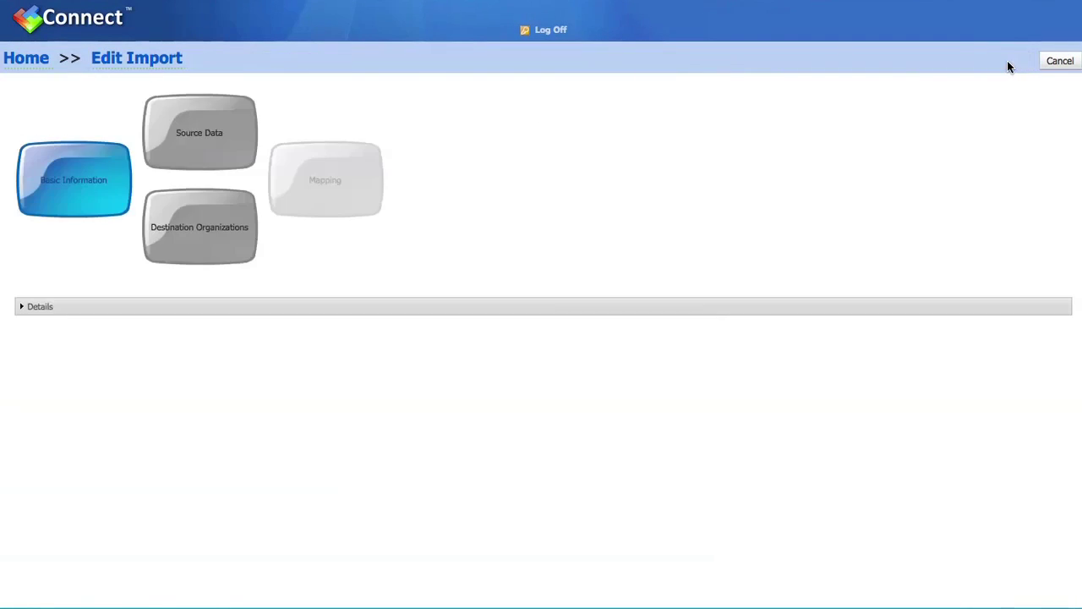
- Open the new import's source data and accept Sheet1 with its existing column tags
click(212, 147)
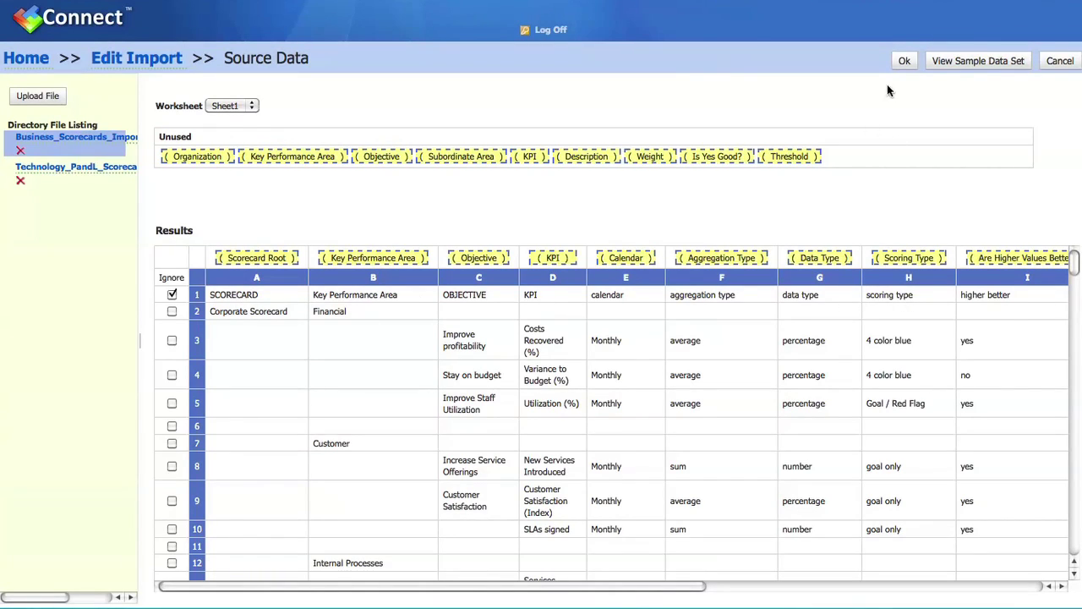
click(904, 65)
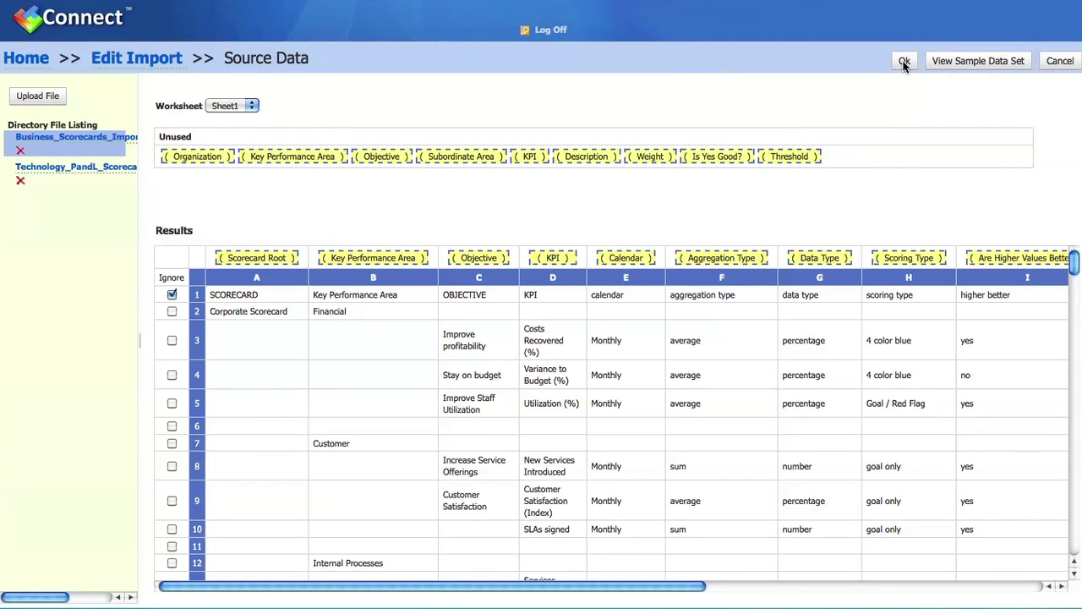
- Accept the source data and set Corporate with its sub-organizations as the destination organizations, leaving out P and L Scorecard
click(904, 64)
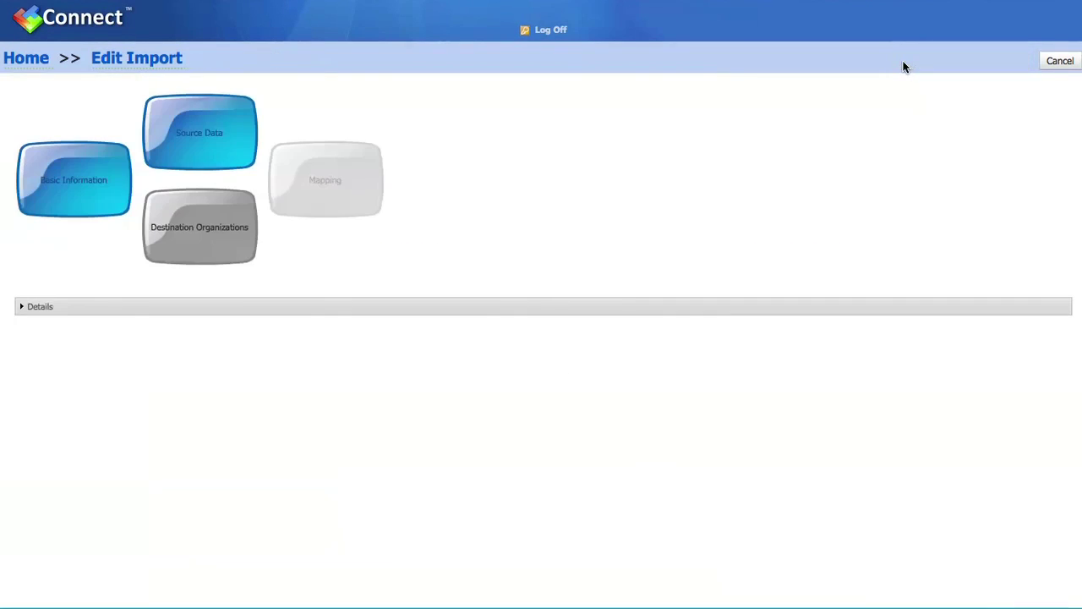
click(211, 240)
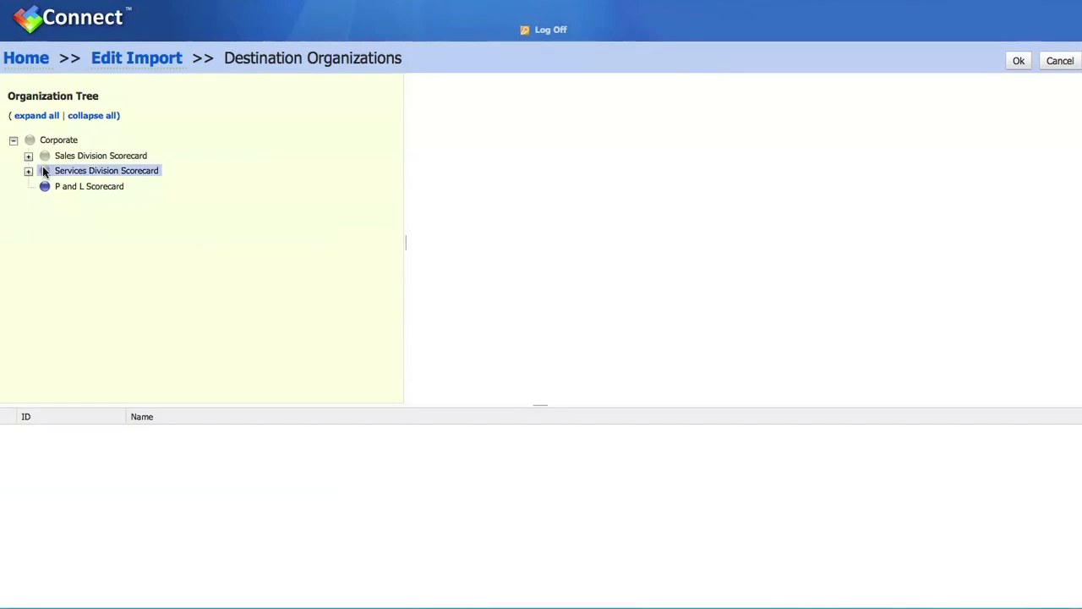
click(54, 142)
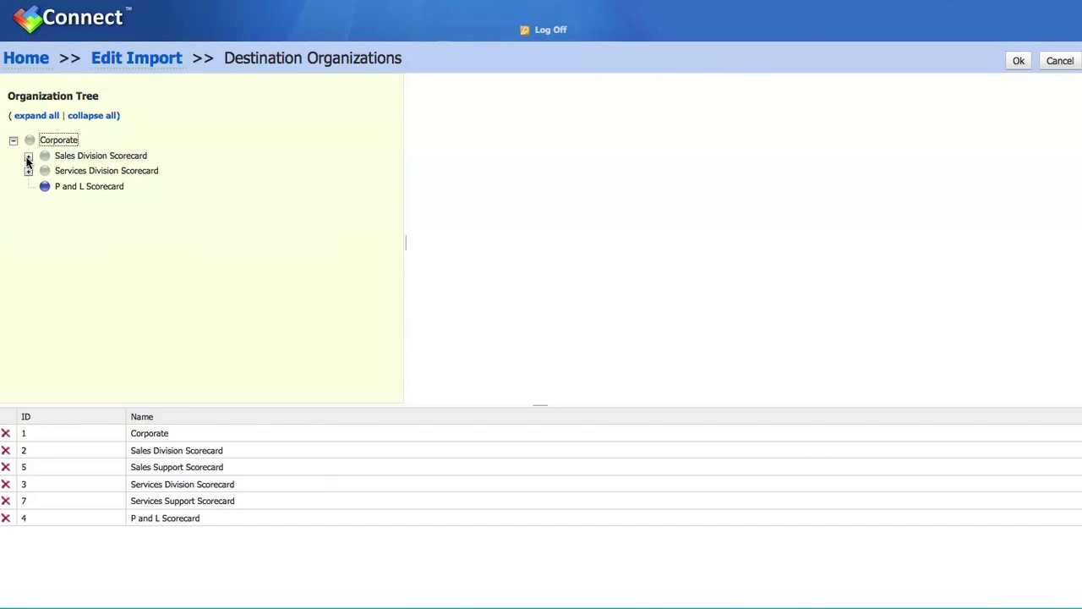
click(5, 518)
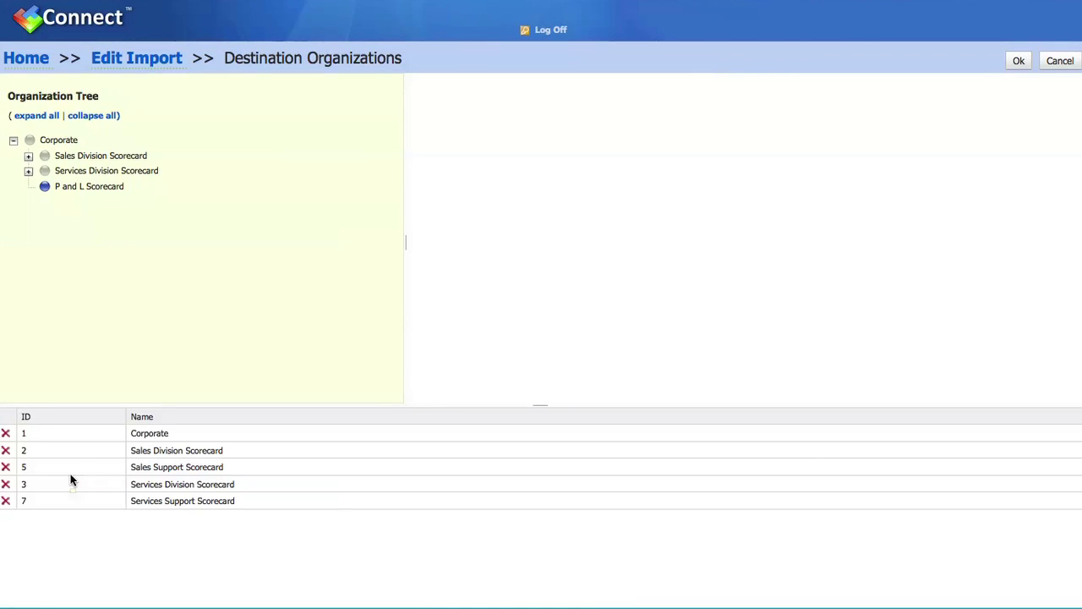
click(1020, 63)
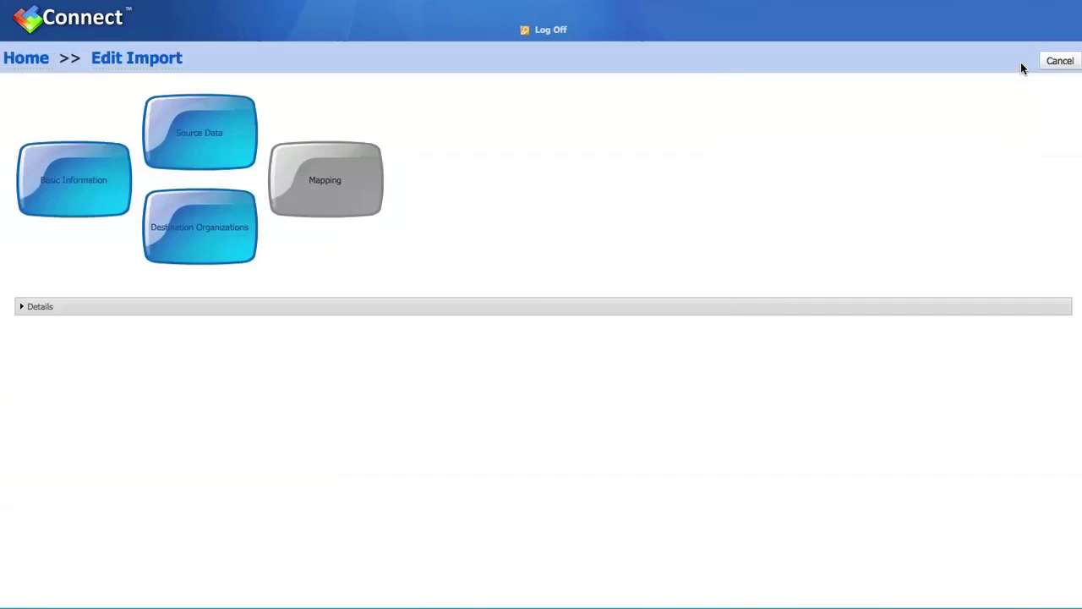
- Map Sales Services Scorecard to the Sales Support Scorecard organization, and save and run the import
click(336, 182)
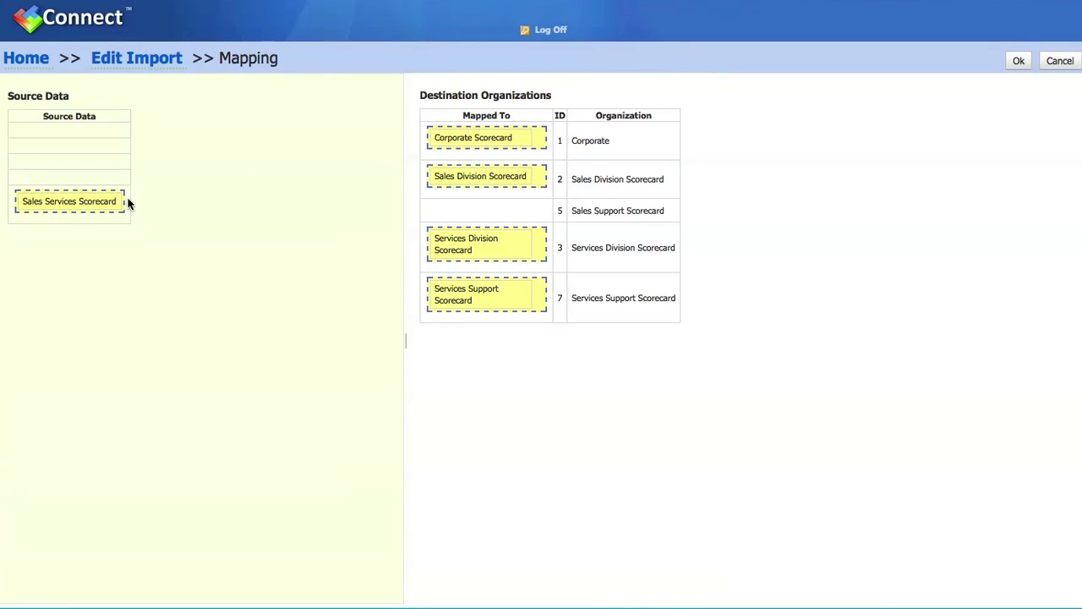
drag(70, 201, 473, 212)
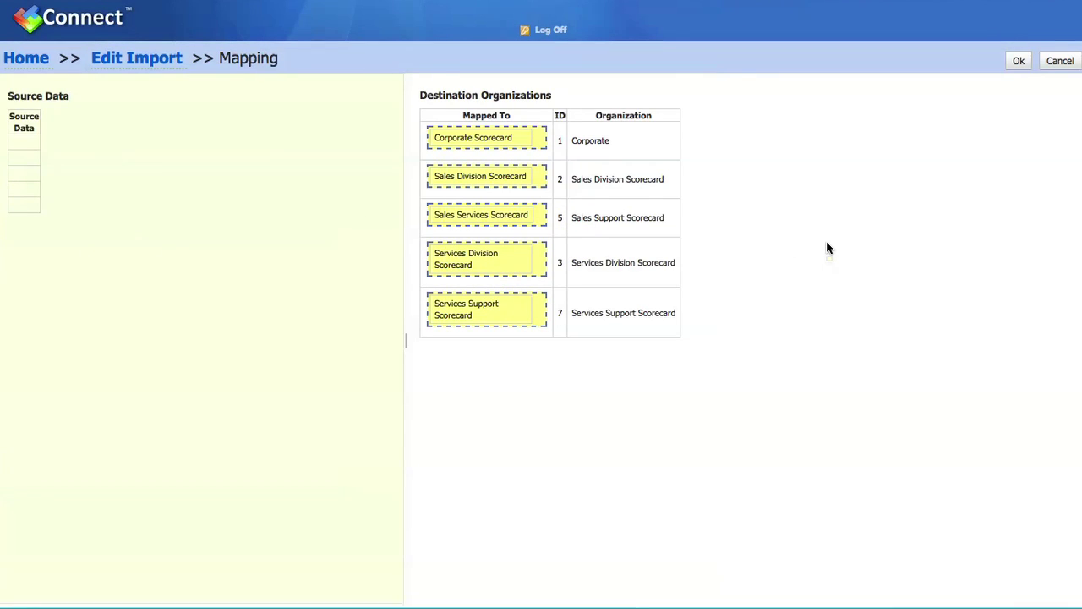
click(1021, 59)
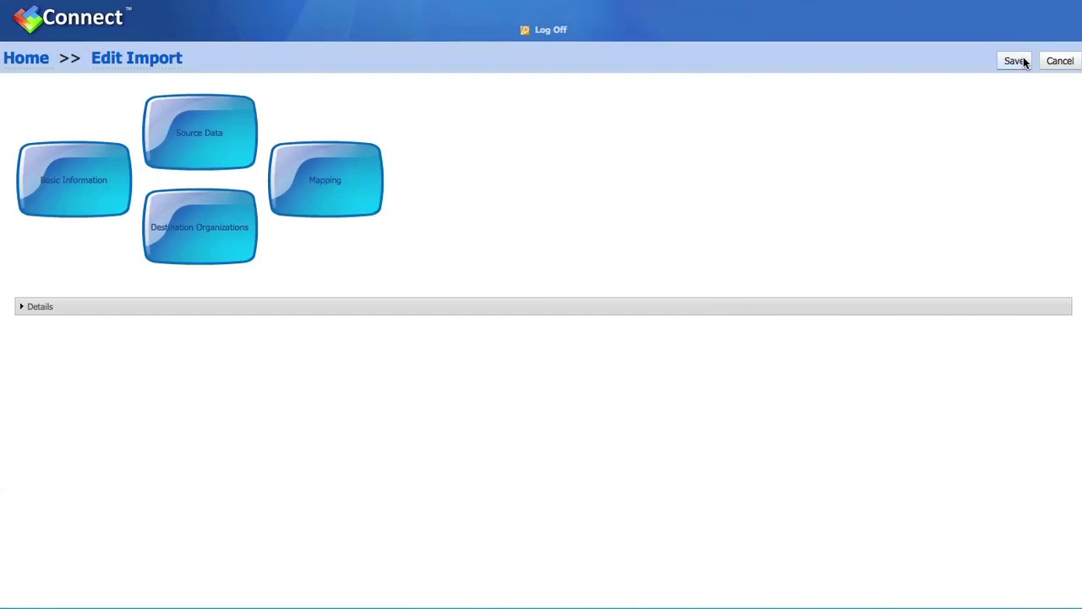
click(1014, 61)
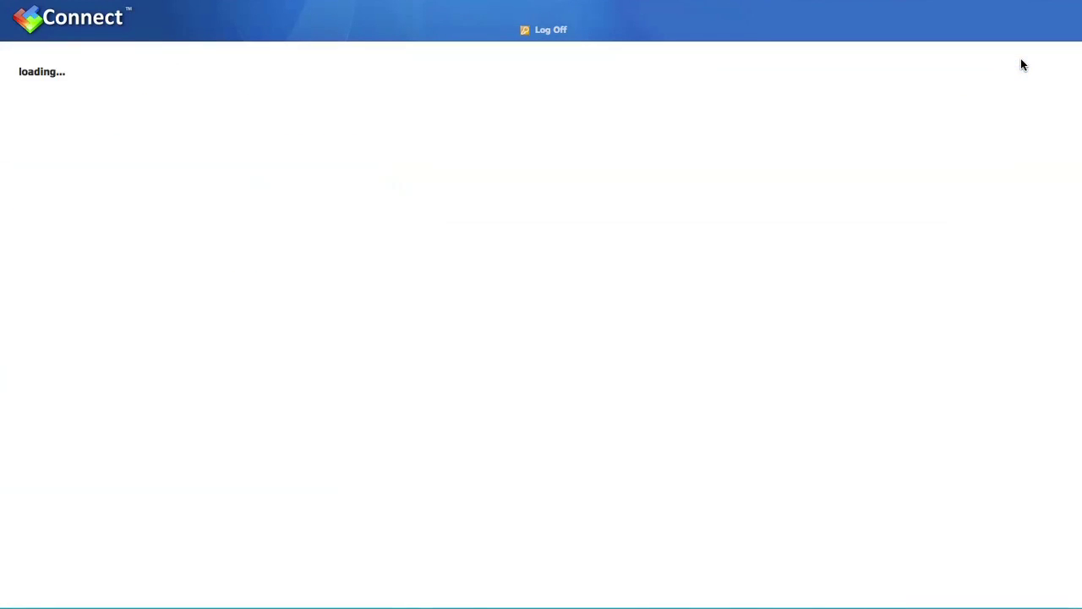
click(695, 142)
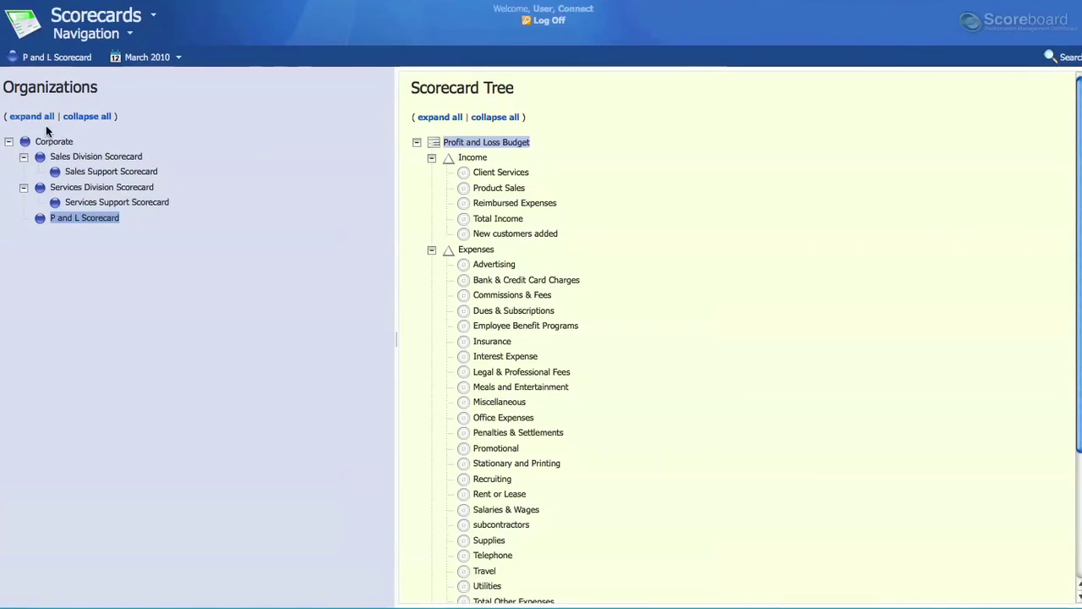
- In Scoreboard, select the Corporate organization and expand its entire scorecard tree to review the imported structure
click(53, 142)
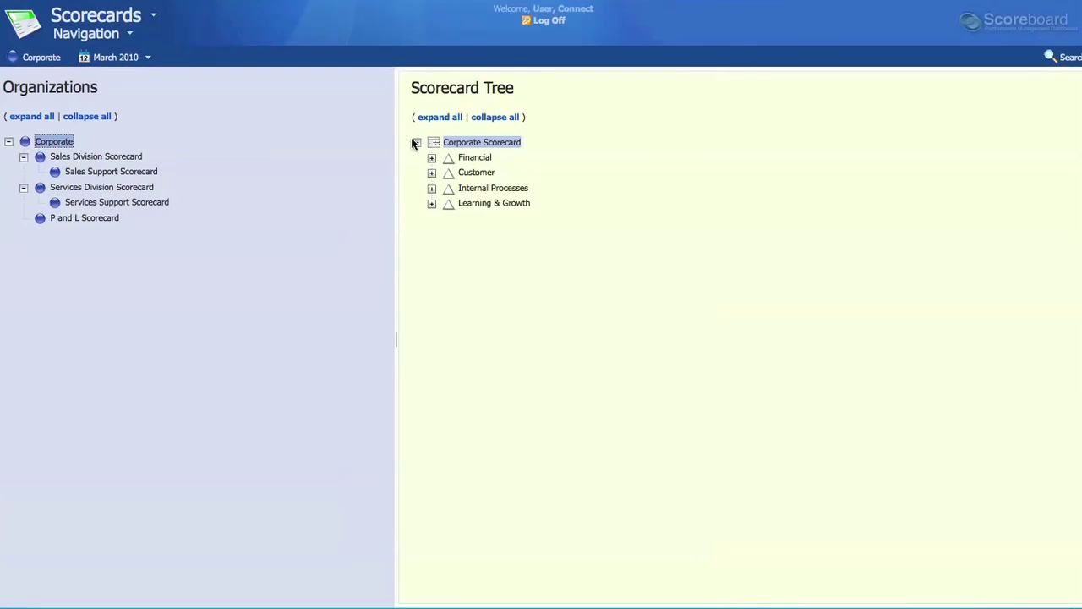
click(416, 143)
click(416, 143)
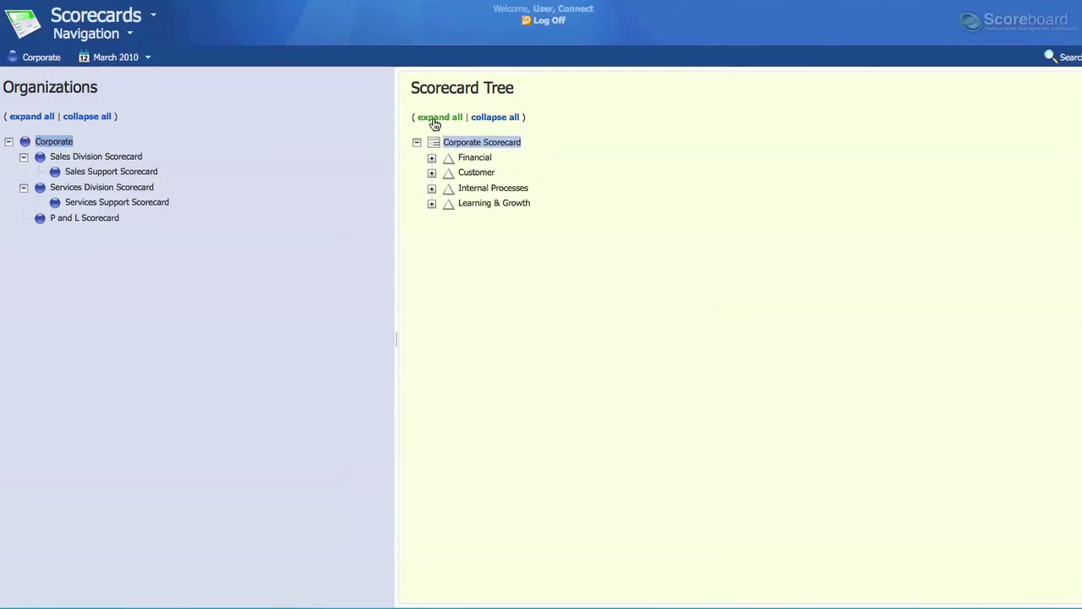
click(435, 121)
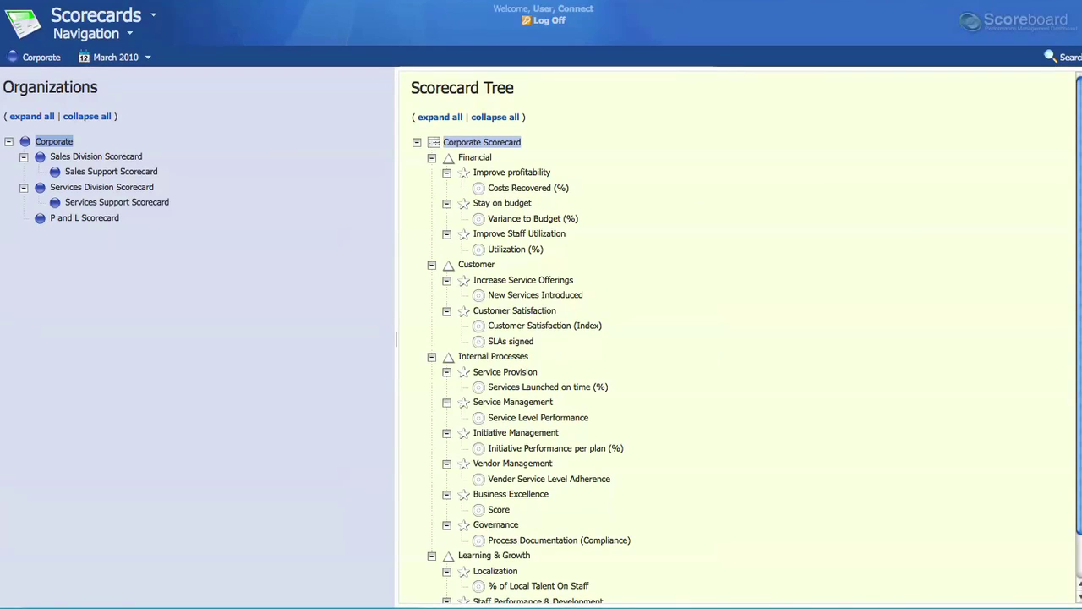
- Switch to Excel and bring up the Column_KPI_Structure_For_Connect_Import.xls workbook to view its Structure sheet
click(1, 281)
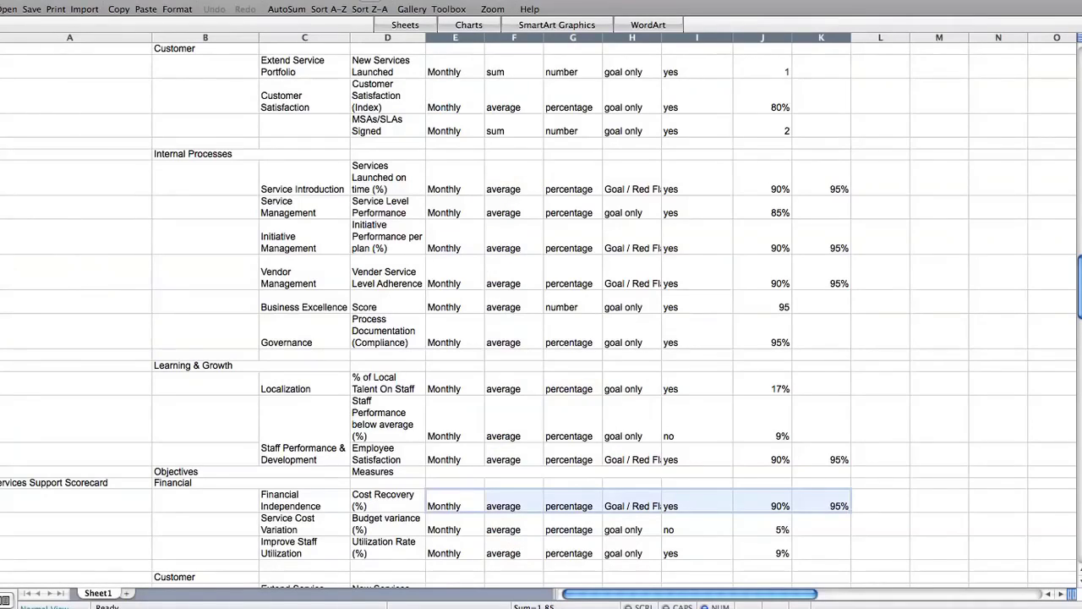
click(356, 0)
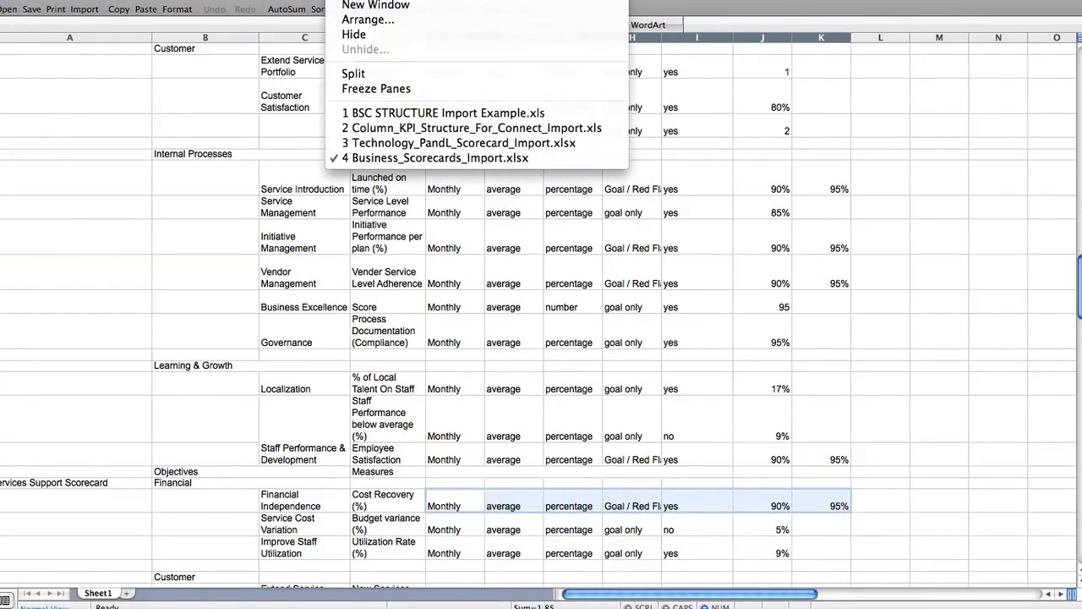
click(410, 130)
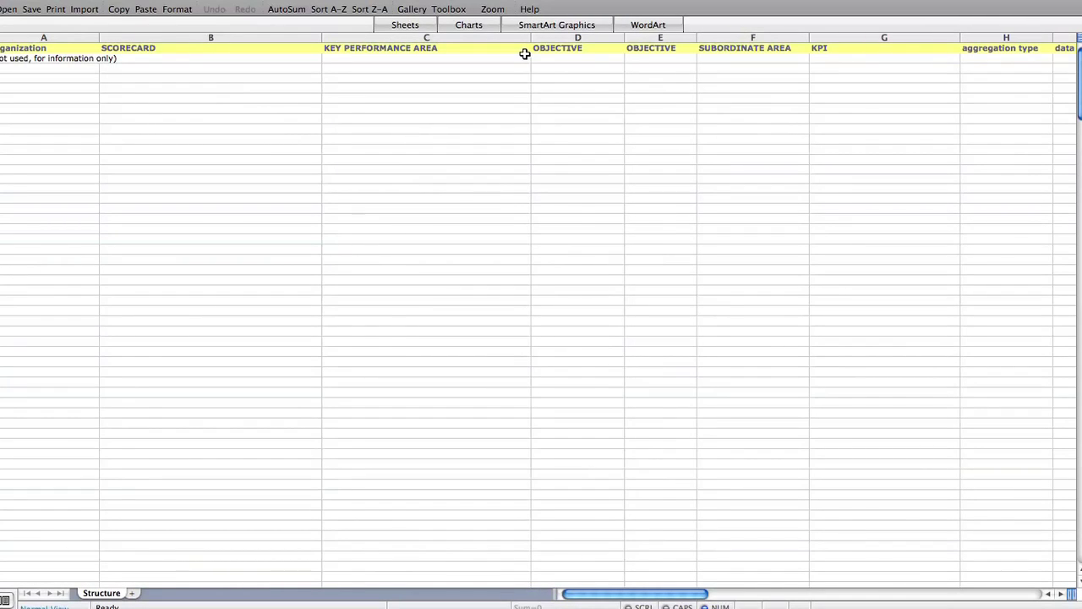